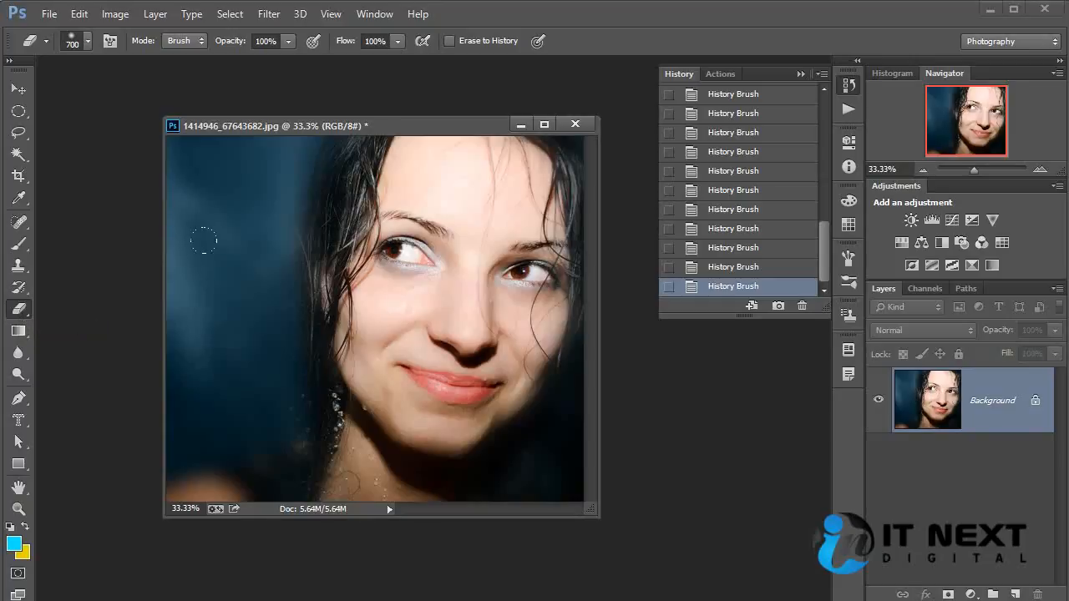
Try erasing across the whole portrait with the yellow background colour, and undo the erasing.
mouse_move(157, 284)
mouse_down()
mouse_move(210, 83)
mouse_move(176, 310)
mouse_move(209, 482)
mouse_move(403, 367)
mouse_move(468, 250)
mouse_move(409, 392)
mouse_move(501, 489)
mouse_move(484, 505)
mouse_up()
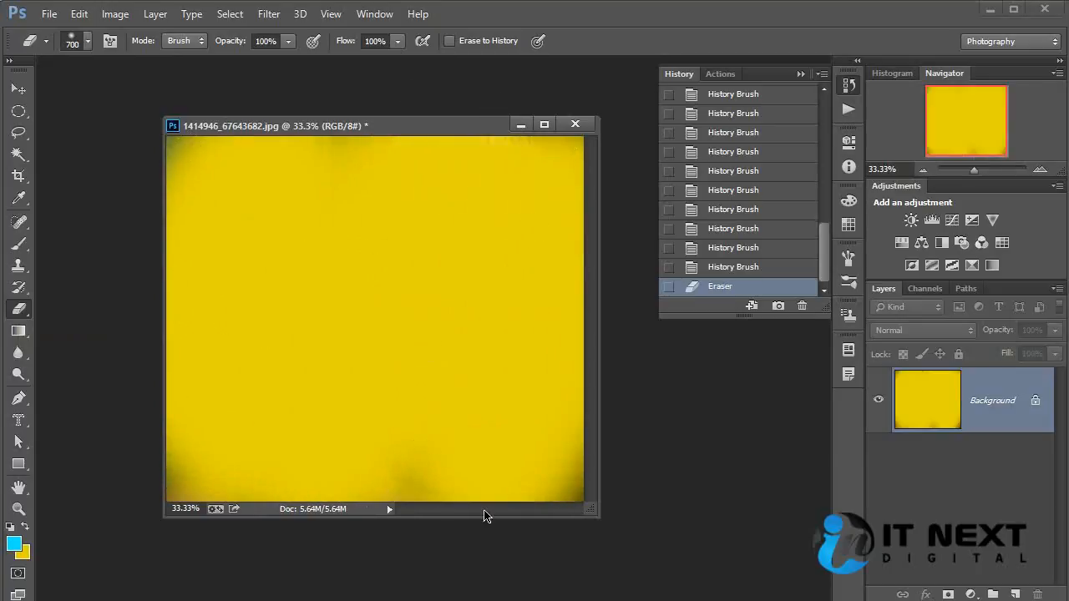
key(ctrl+z)
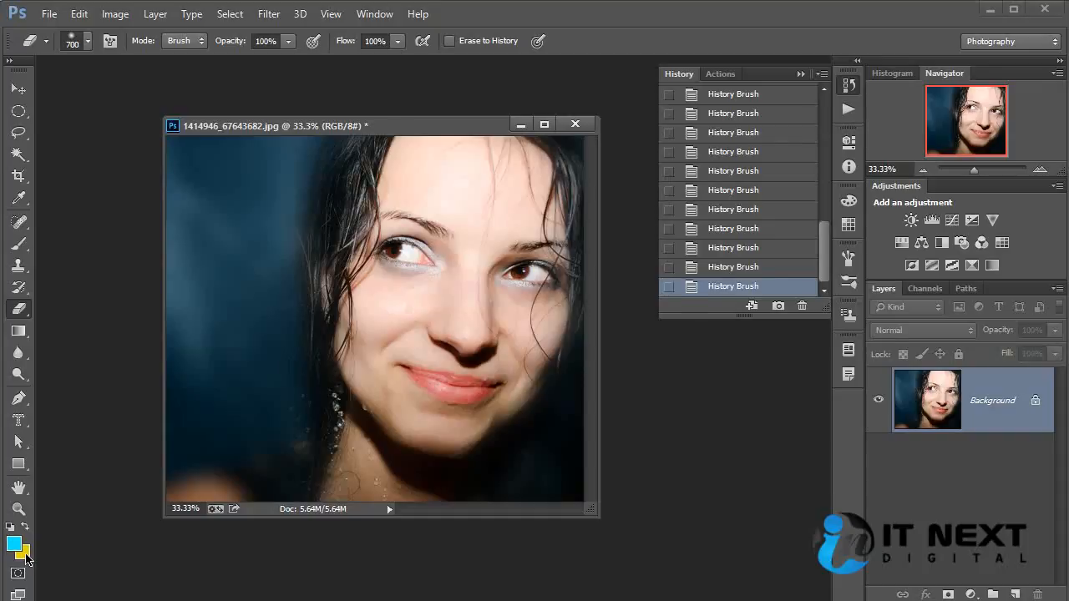
Set the background colour to white (ffffff) and try the Eraser across the portrait, undoing the stroke.
click(25, 554)
drag(468, 255, 461, 249)
click(829, 249)
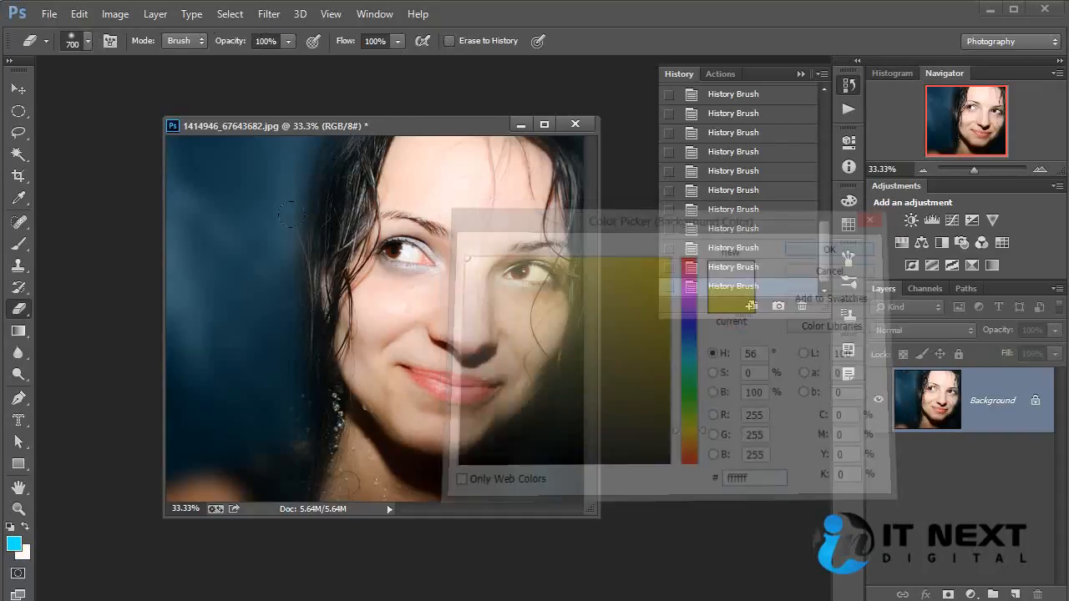
mouse_move(291, 215)
mouse_down()
mouse_move(116, 392)
mouse_move(132, 205)
mouse_move(154, 381)
mouse_move(428, 188)
mouse_move(459, 360)
mouse_move(504, 191)
mouse_move(443, 462)
mouse_up()
key(ctrl+z)
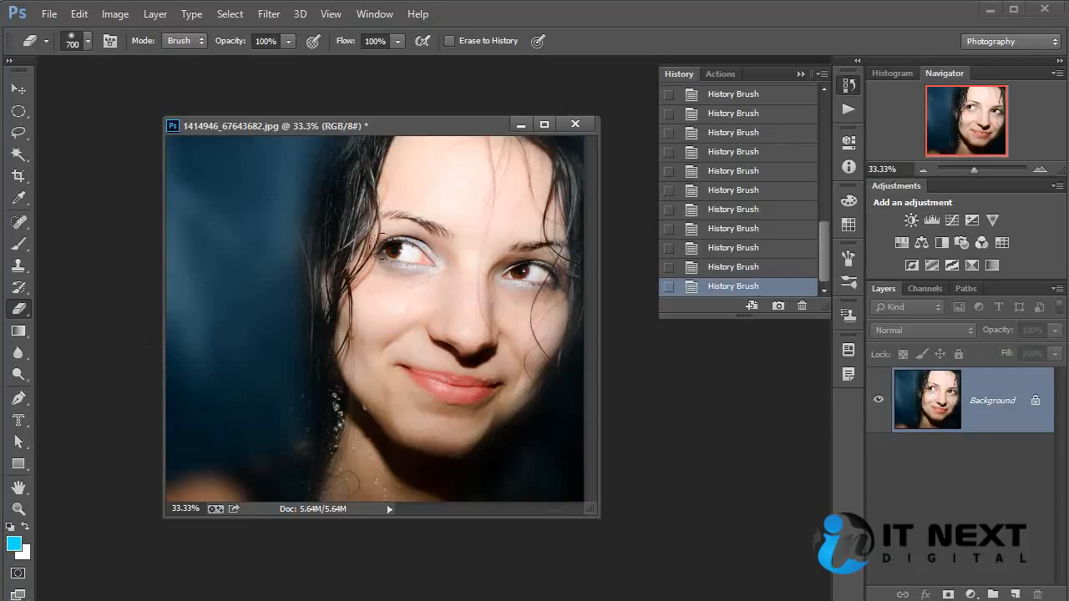
Revert the portrait to its saved version and try erasing the blue backdrop beside the hair, undoing the stroke.
key(F12)
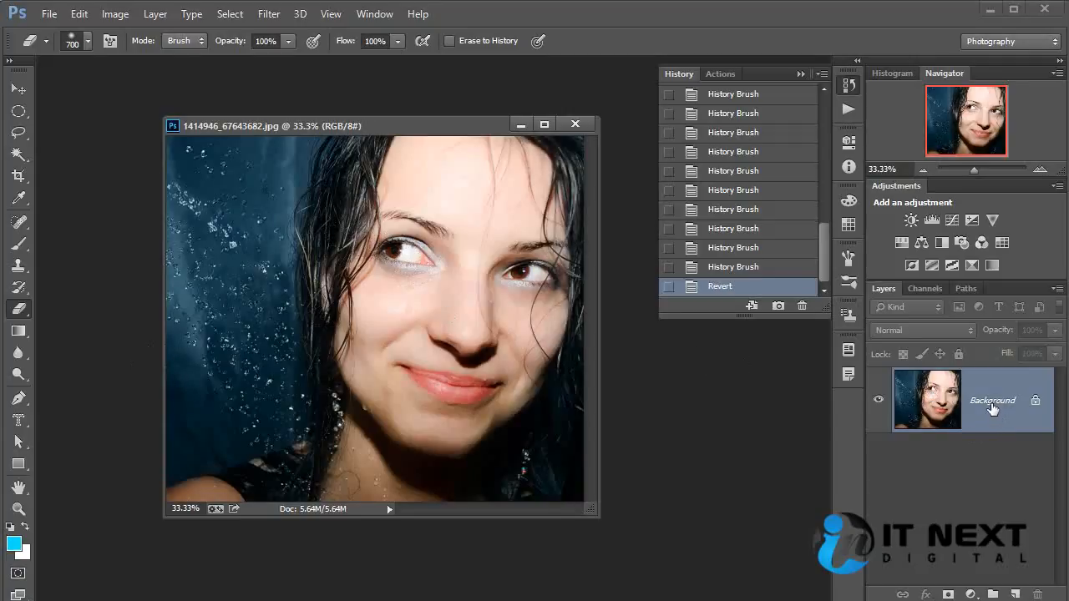
drag(242, 148, 230, 467)
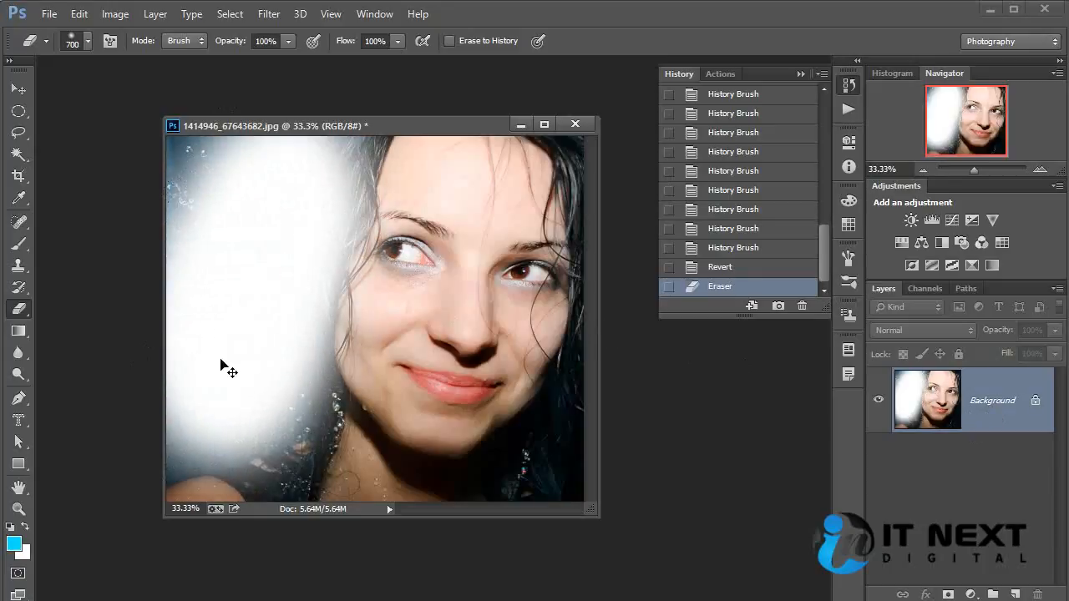
key(ctrl+z)
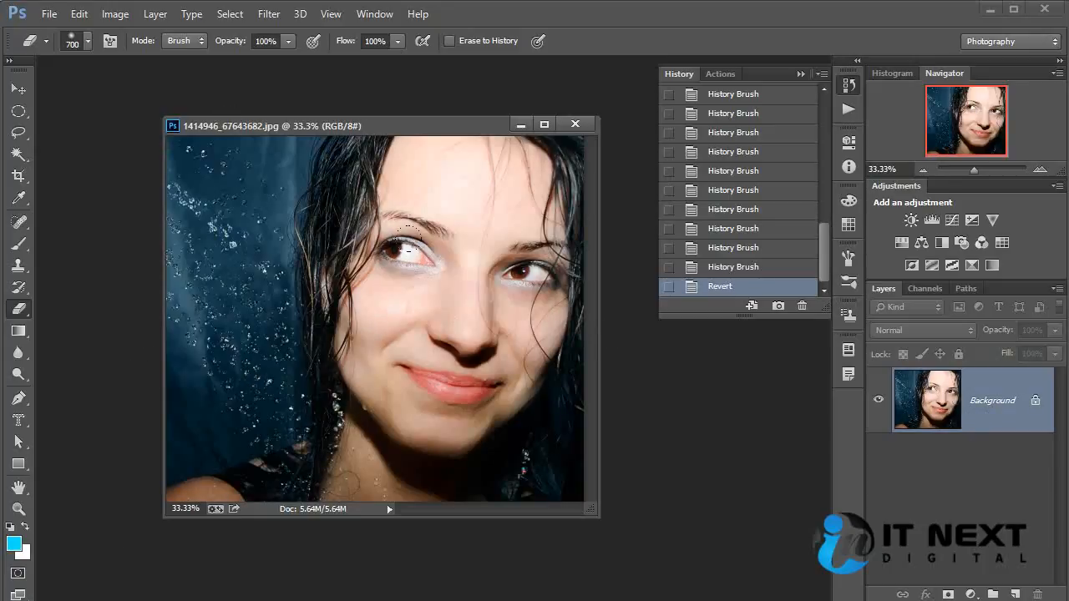
Convert the locked Background into a normal layer named Layer 0 and erase nearly the whole picture.
double_click(982, 438)
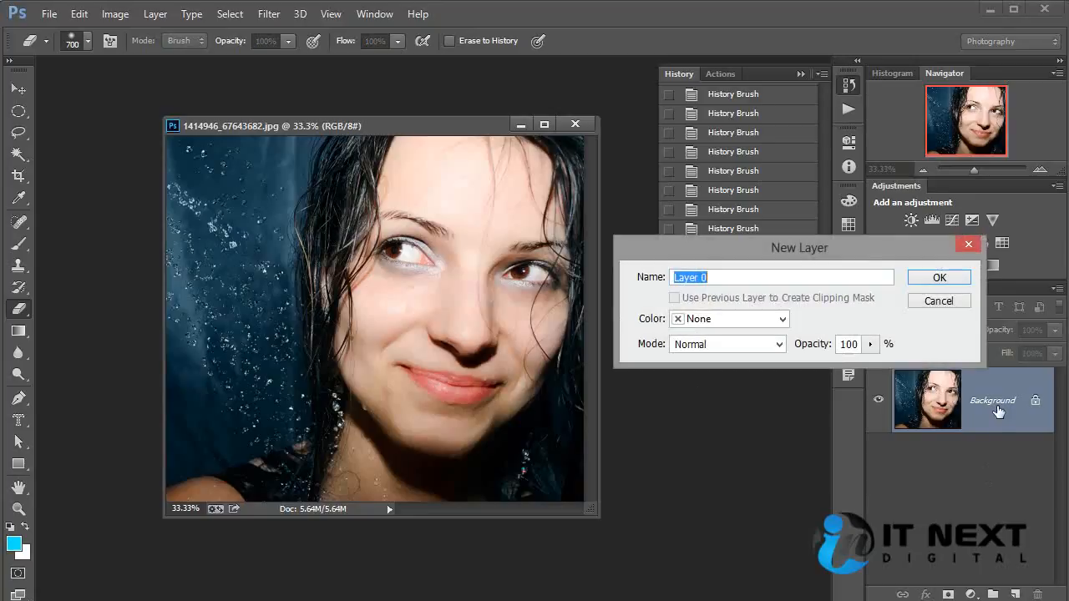
click(936, 278)
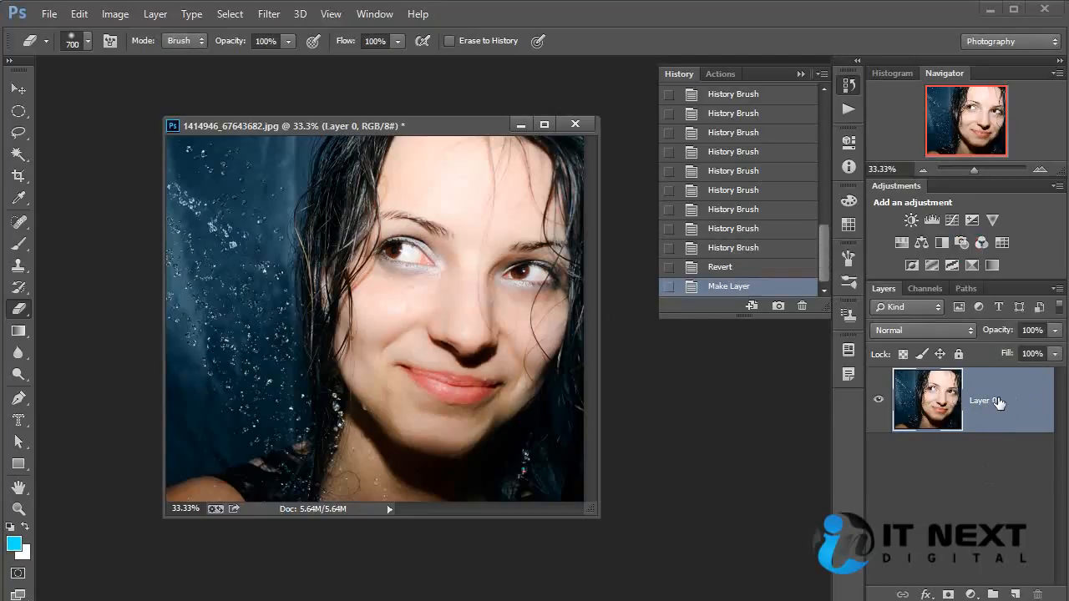
mouse_move(290, 172)
mouse_down()
mouse_move(250, 375)
mouse_move(217, 467)
mouse_move(200, 167)
mouse_up()
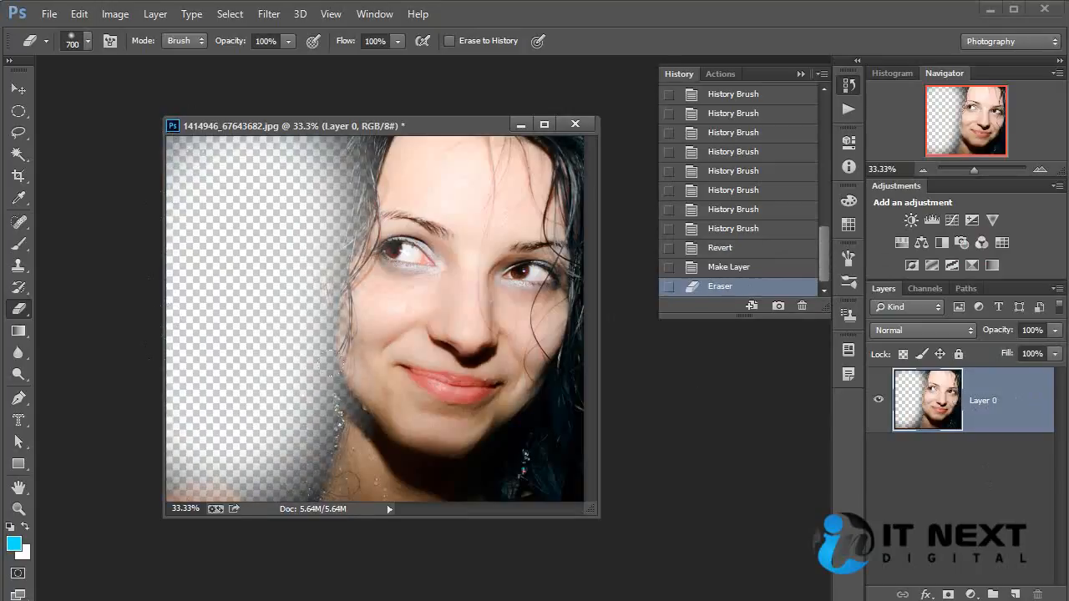
mouse_move(392, 467)
mouse_down()
mouse_move(493, 376)
mouse_move(535, 217)
mouse_move(376, 159)
mouse_move(192, 167)
mouse_move(401, 434)
mouse_move(218, 485)
mouse_move(417, 301)
mouse_move(518, 251)
mouse_move(526, 317)
mouse_move(341, 355)
mouse_up()
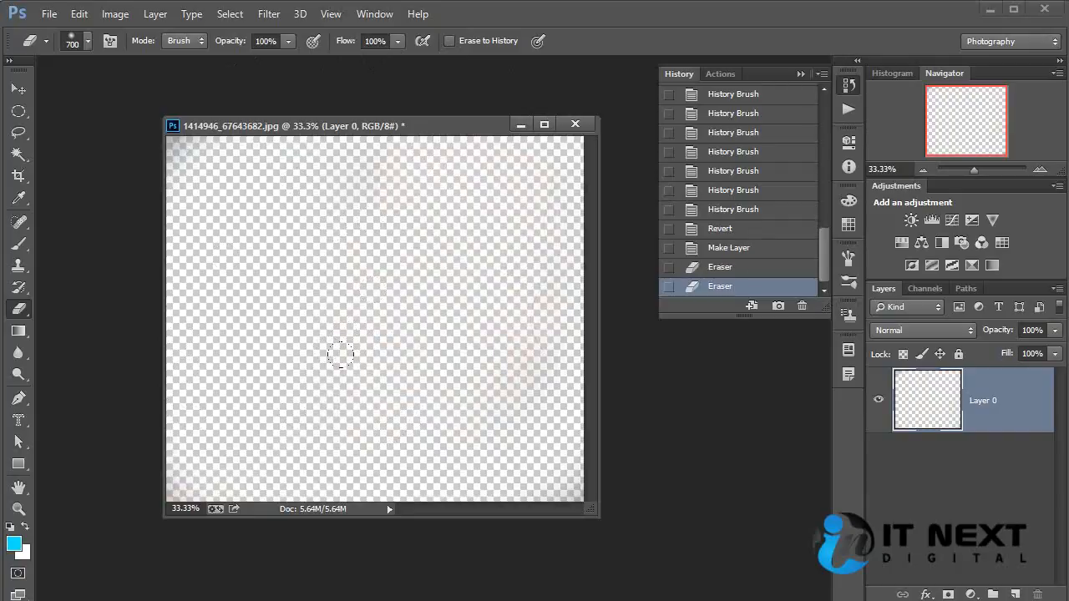
Paint the erased portrait back with the History Brush and return to the Eraser tool.
click(19, 287)
mouse_move(301, 159)
mouse_down()
mouse_move(209, 250)
mouse_move(160, 259)
mouse_move(410, 179)
mouse_move(530, 314)
mouse_move(505, 314)
mouse_move(519, 400)
mouse_move(209, 468)
mouse_move(560, 209)
mouse_move(535, 158)
mouse_move(472, 334)
mouse_up()
click(19, 308)
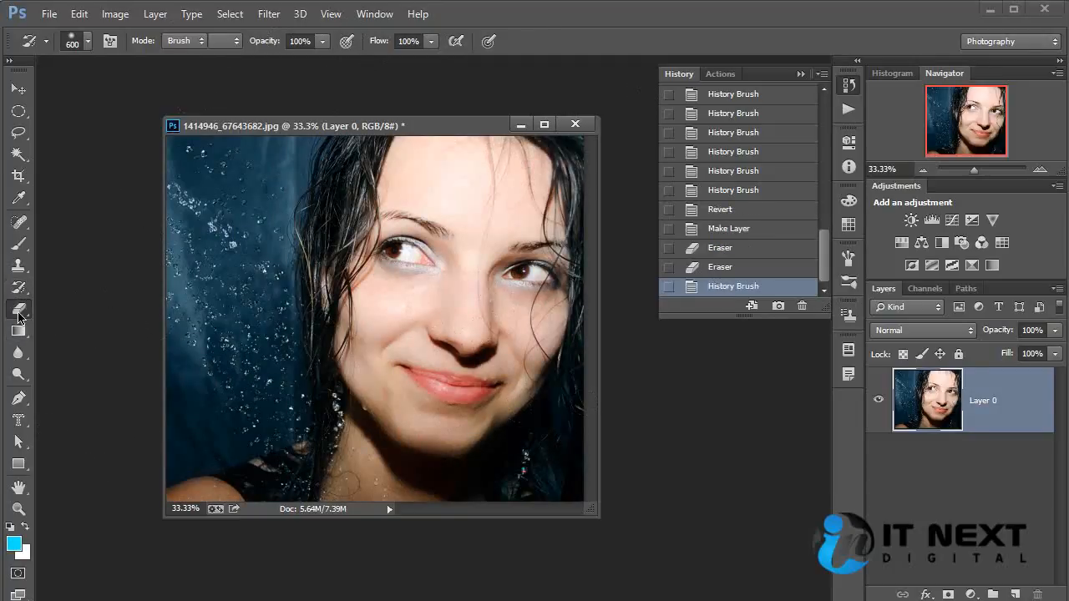
click(18, 310)
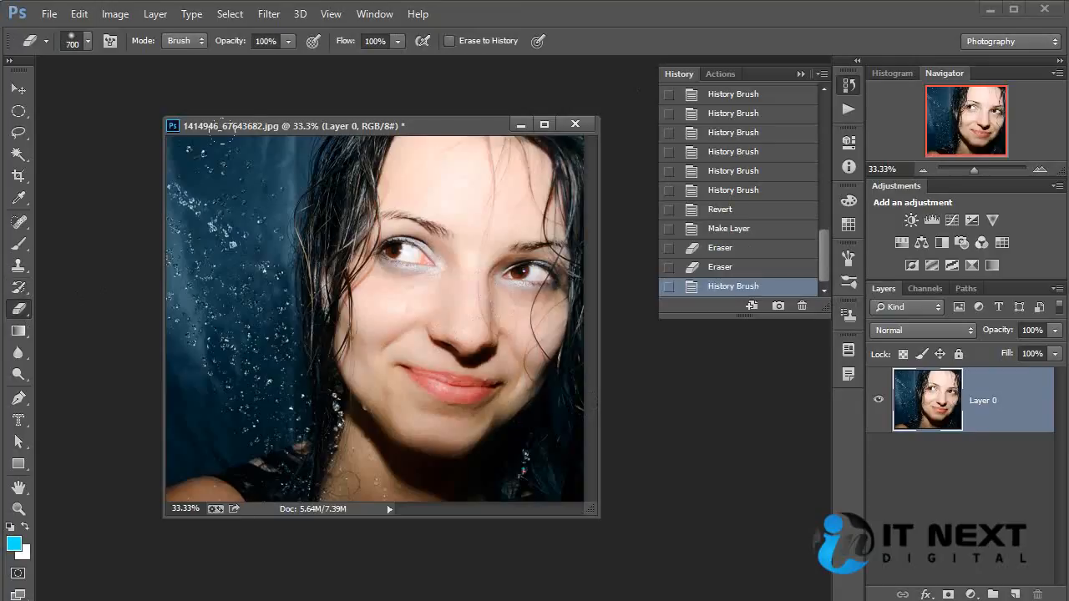
Erase the entire portrait again and restore all of it with the History Brush, including the corners.
mouse_move(192, 167)
mouse_down()
mouse_move(83, 215)
mouse_move(143, 291)
mouse_move(376, 250)
mouse_move(524, 472)
mouse_move(568, 573)
mouse_up()
click(19, 287)
mouse_move(347, 184)
mouse_down()
mouse_move(109, 151)
mouse_move(250, 401)
mouse_move(468, 359)
mouse_move(552, 217)
mouse_move(393, 293)
mouse_move(501, 451)
mouse_move(552, 309)
mouse_move(183, 335)
mouse_move(144, 282)
mouse_up()
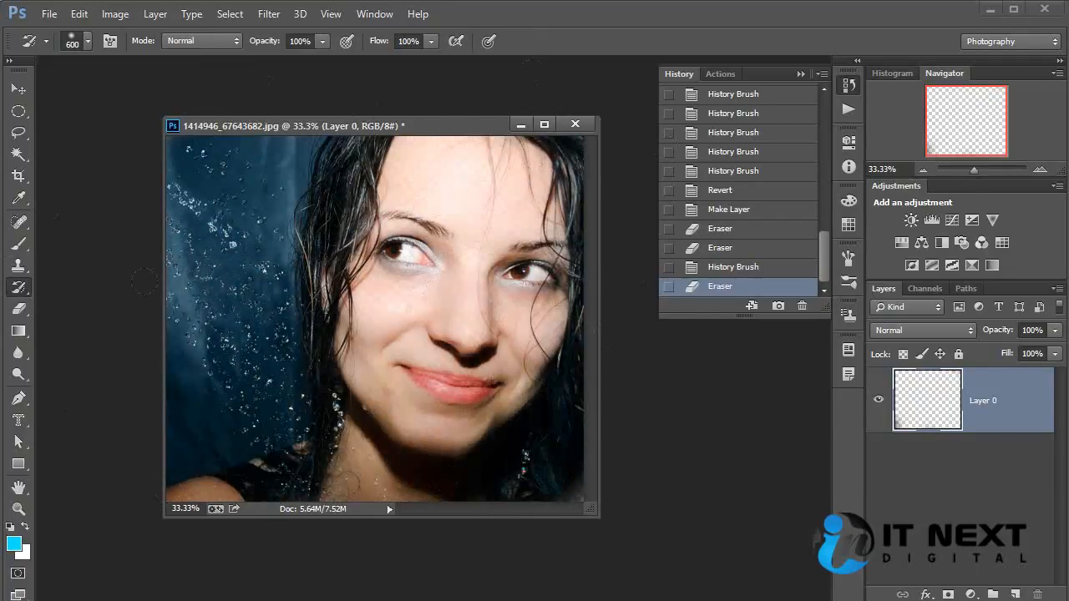
drag(613, 459, 573, 493)
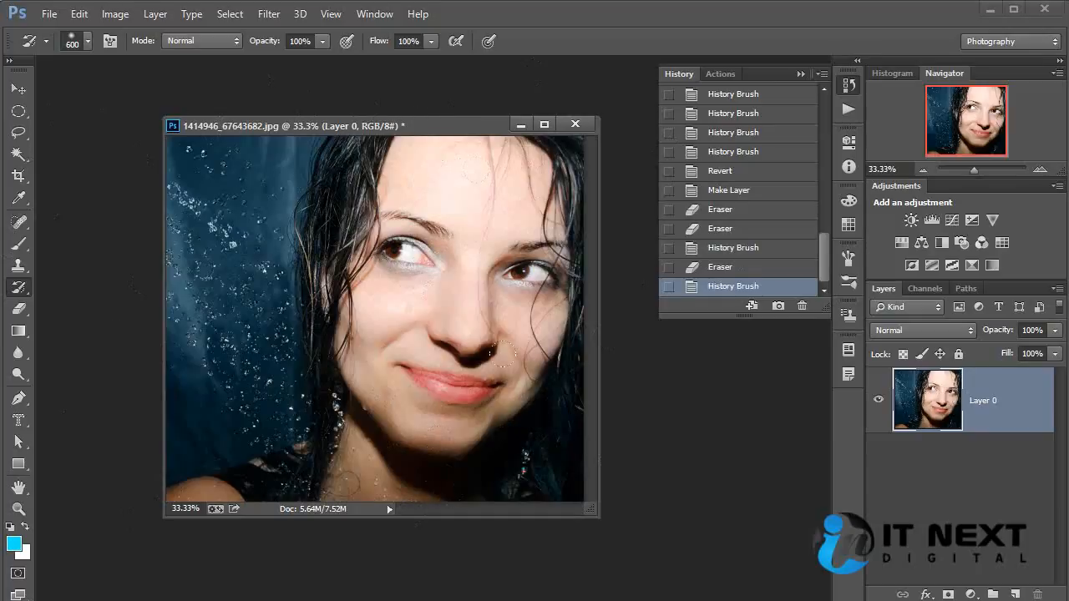
Switch to the Magic Eraser and try it on the dark hair beside the face, undoing both erasures.
click(18, 316)
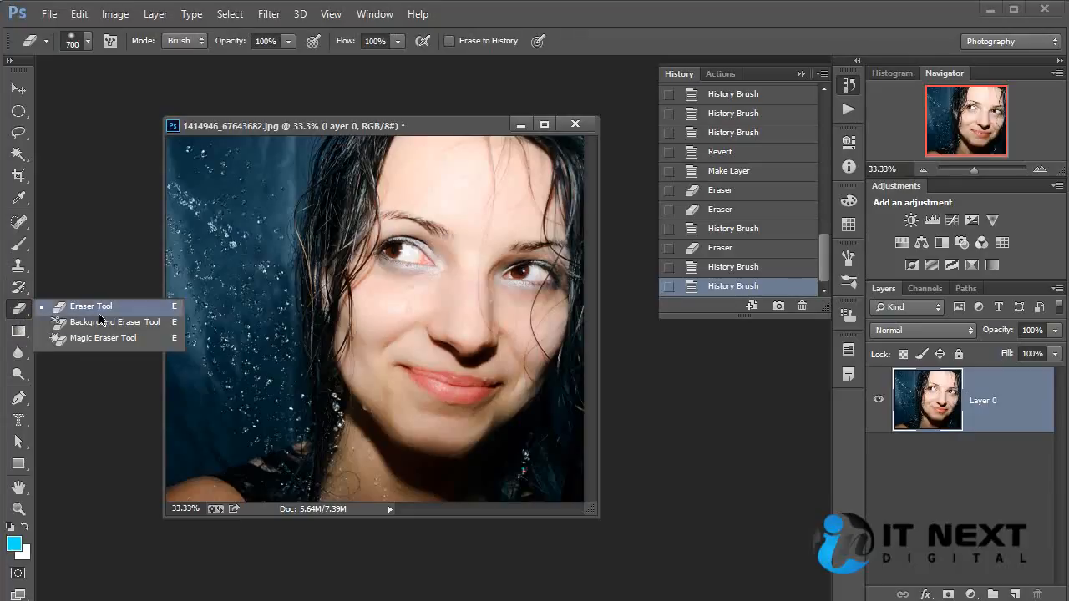
click(149, 339)
click(312, 358)
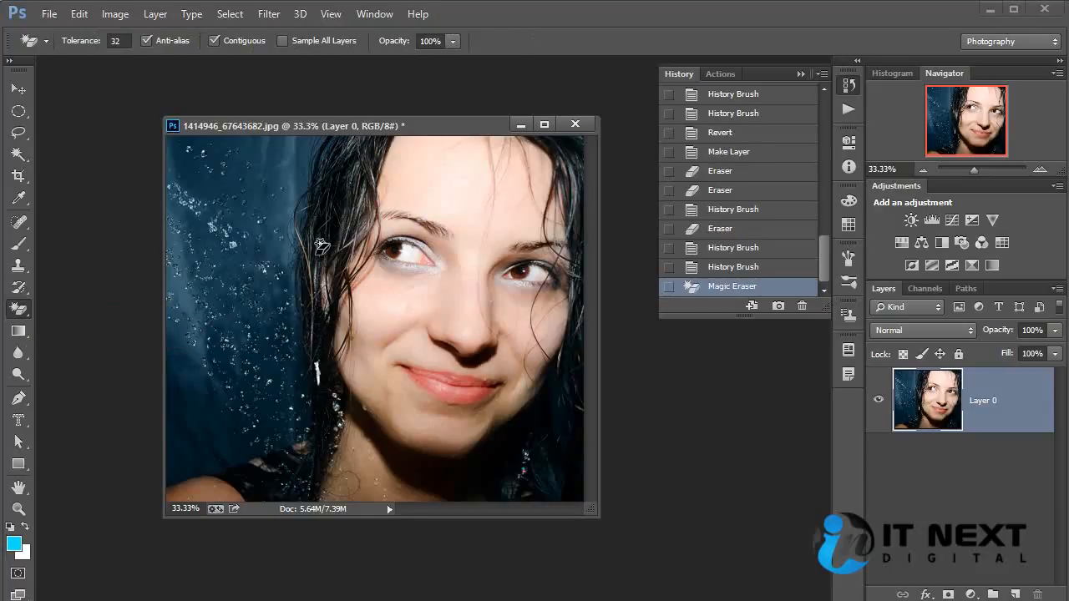
click(326, 412)
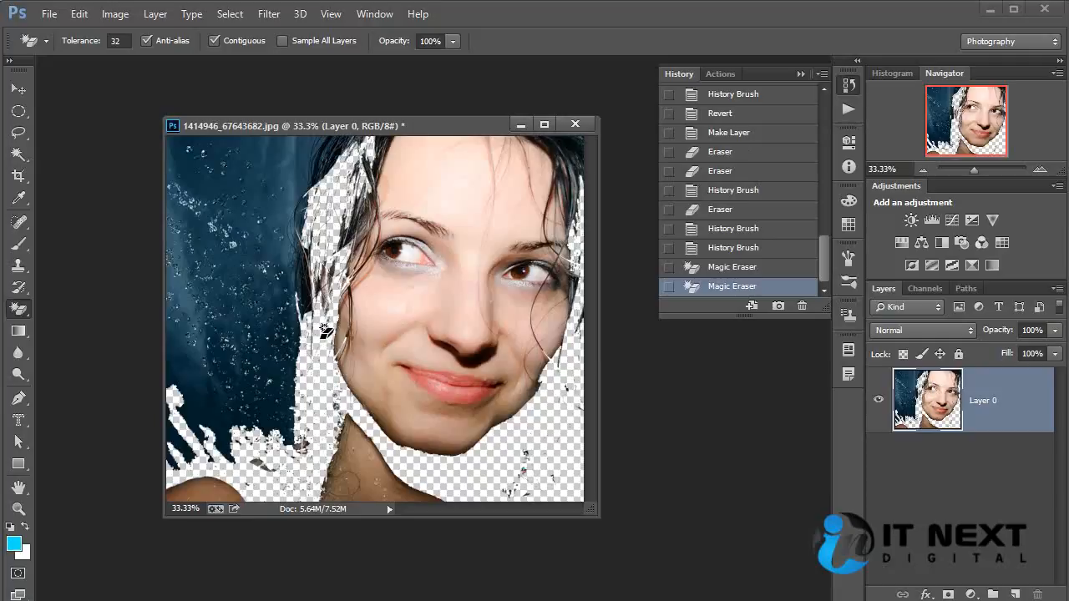
key(ctrl+alt+z)
key(ctrl+alt+z)
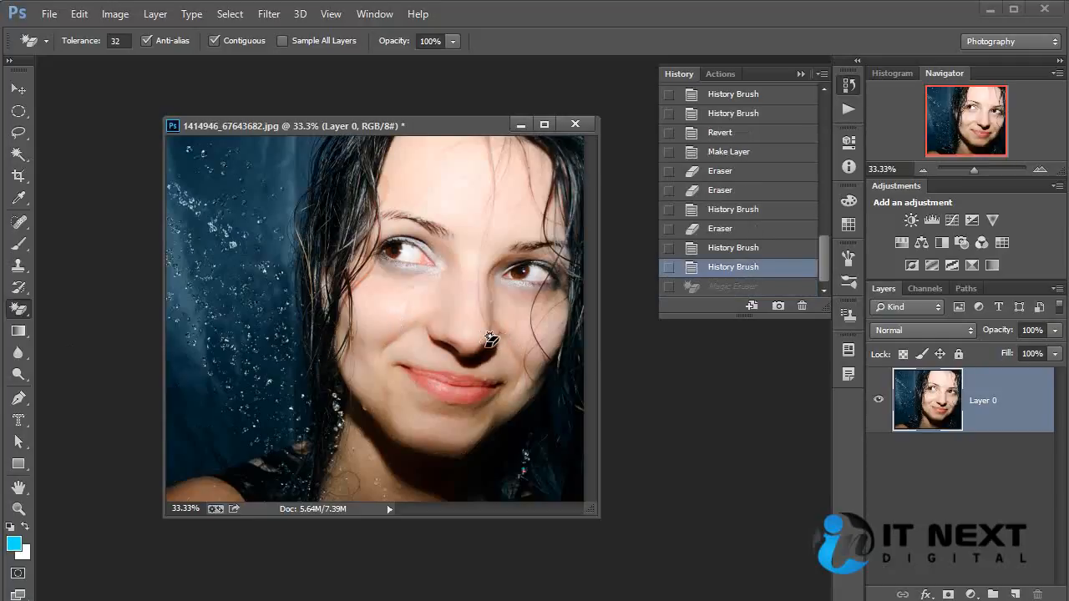
Try the Magic Eraser at three spots on the woman's face, undoing each erasure.
click(461, 410)
key(ctrl+z)
click(394, 298)
key(ctrl+z)
click(408, 207)
key(ctrl+z)
Open the photo 772747_46174296.jpg from the CC folder.
double_click(522, 74)
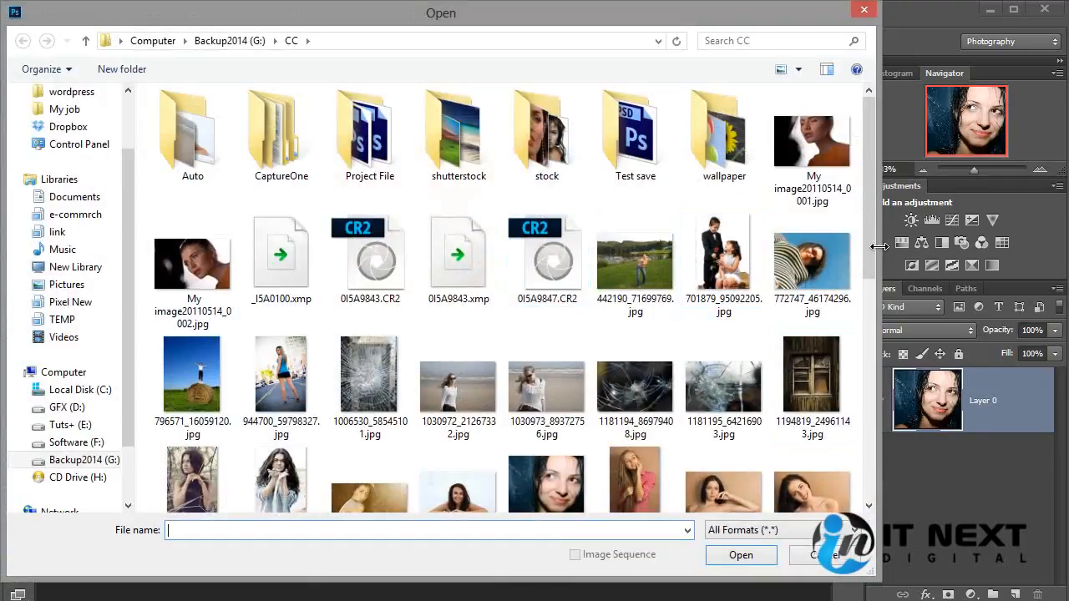
click(842, 266)
double_click(842, 266)
Remove the blue sky and its leftover patches with the Magic Eraser at tolerance 32.
click(530, 203)
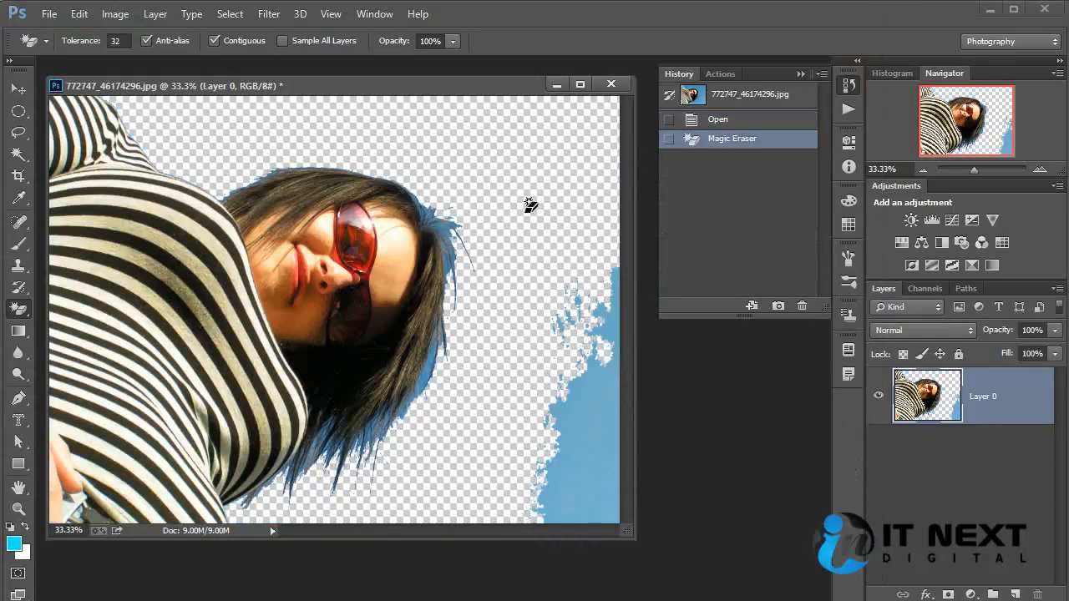
click(600, 484)
click(573, 325)
click(558, 336)
click(578, 307)
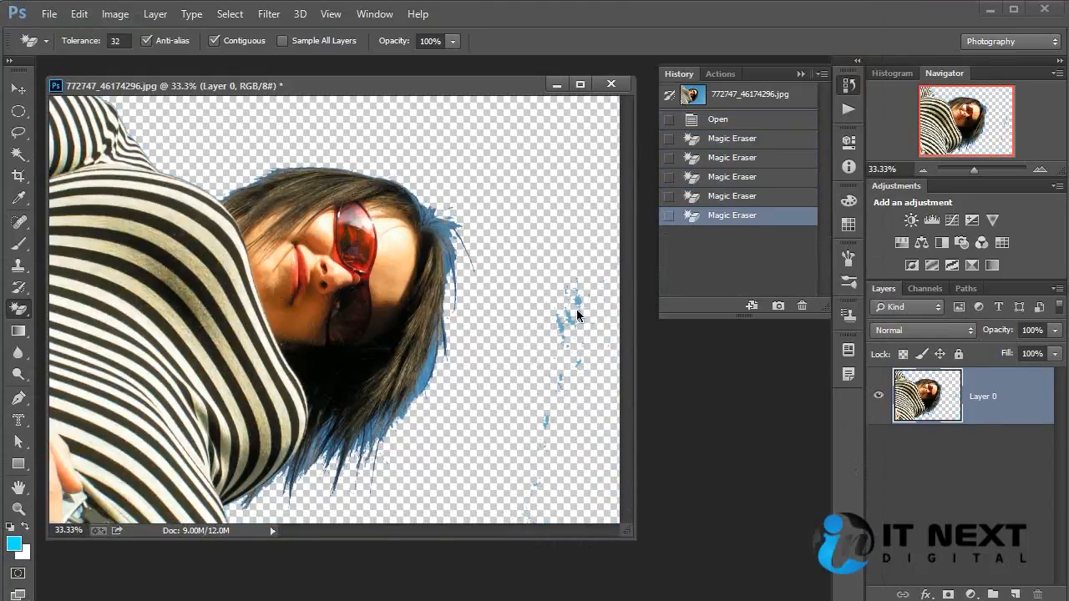
click(558, 349)
click(537, 391)
Erase the remaining blue fringes around the woman's hair with the Magic Eraser.
click(428, 373)
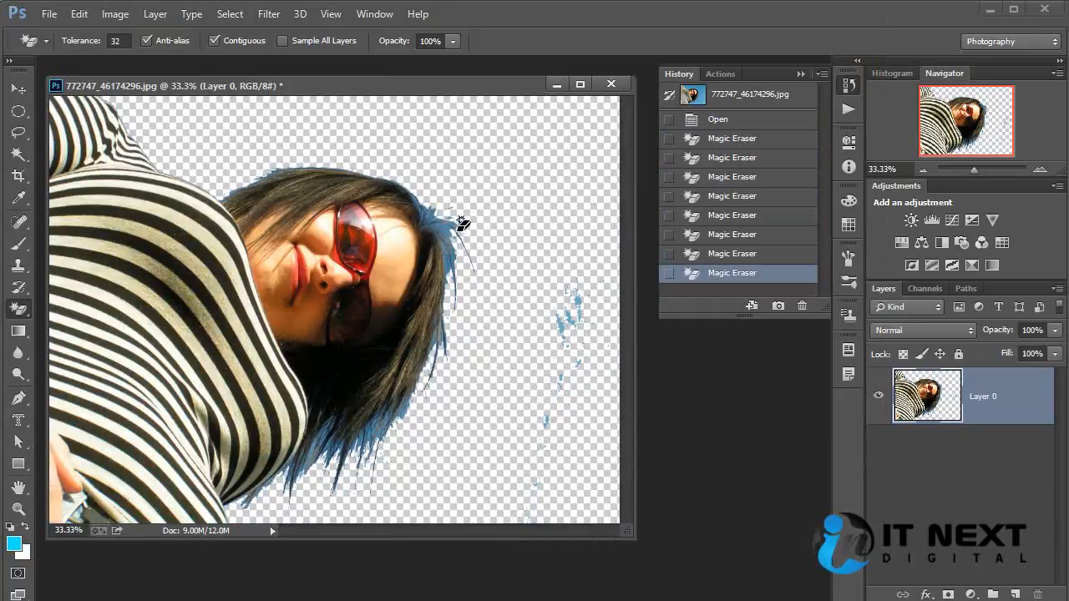
click(460, 226)
click(358, 454)
click(312, 458)
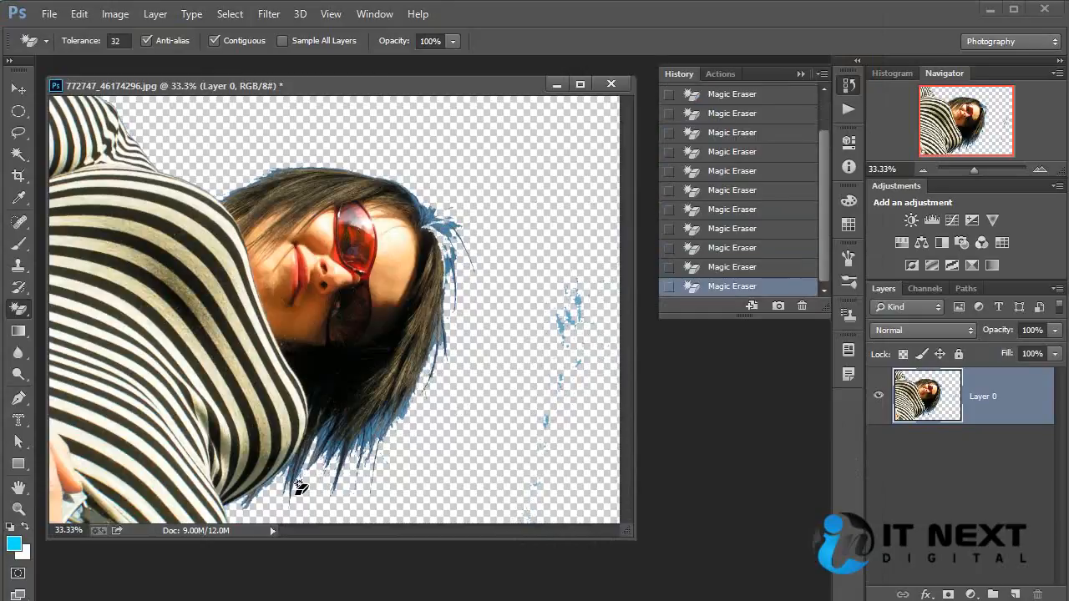
Close the photo without saving the changes and reopen 772747_46174296.jpg.
click(611, 83)
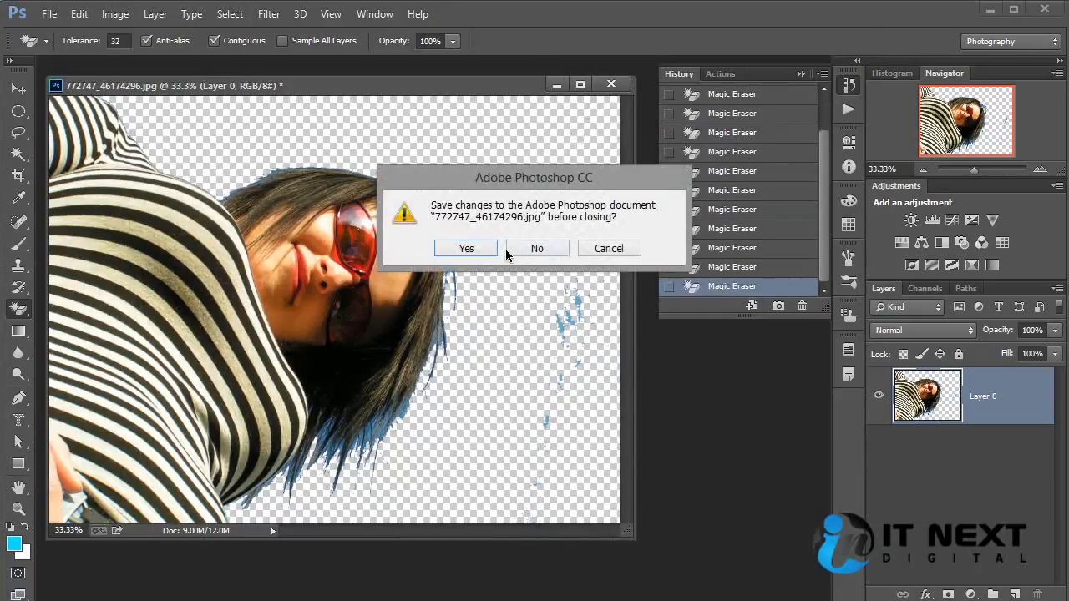
click(540, 245)
key(ctrl+o)
double_click(813, 250)
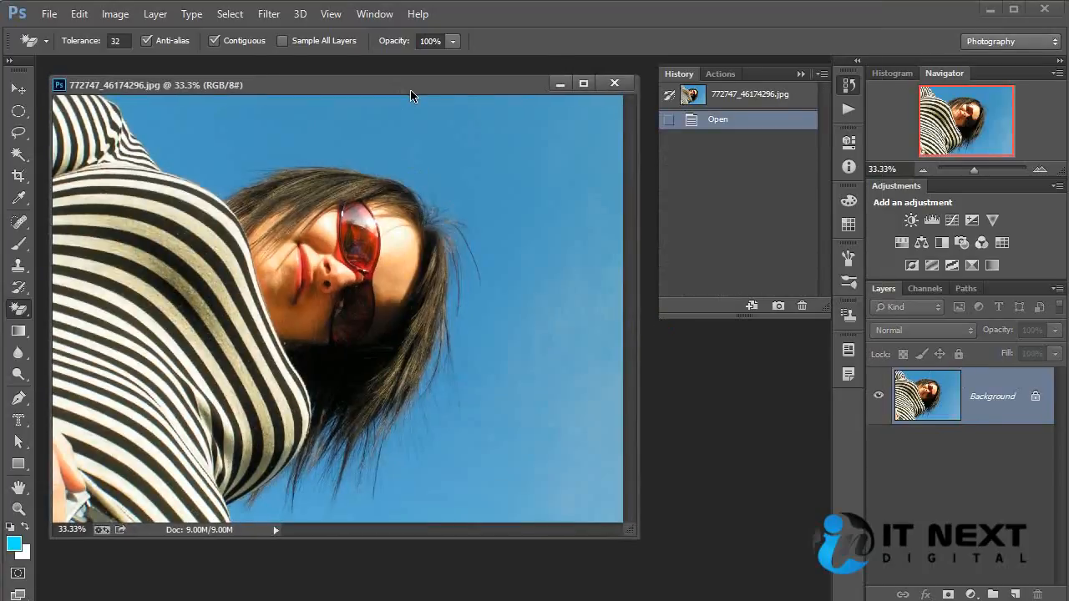
Inspect the fine hair edges against the sky and try one Magic Eraser removal of the sky, undoing it.
drag(402, 89, 444, 92)
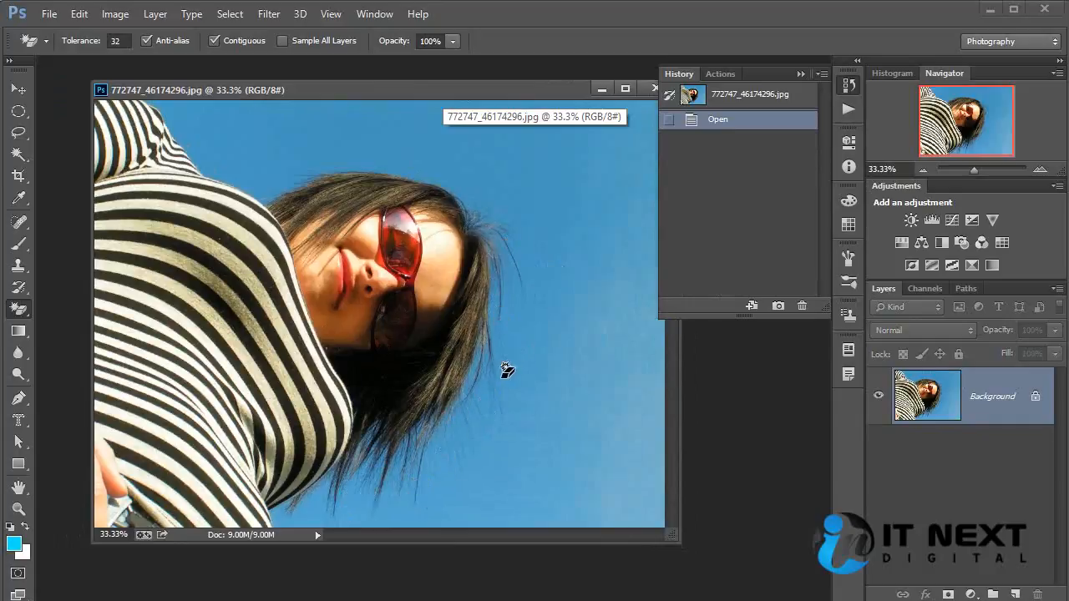
scroll(479, 383, up, 5)
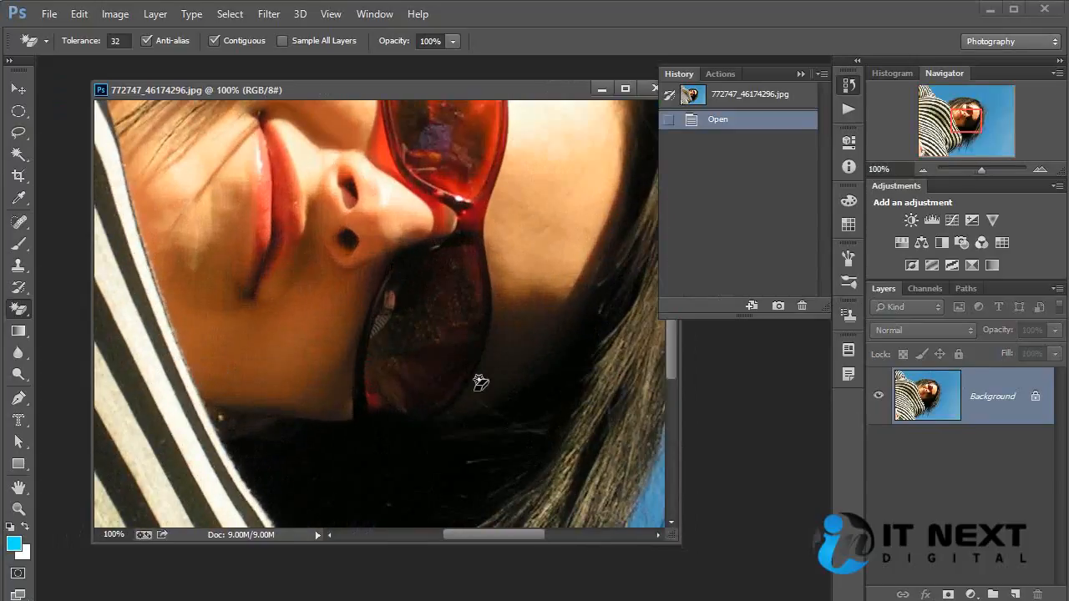
drag(477, 382, 415, 269)
scroll(418, 275, down, 5)
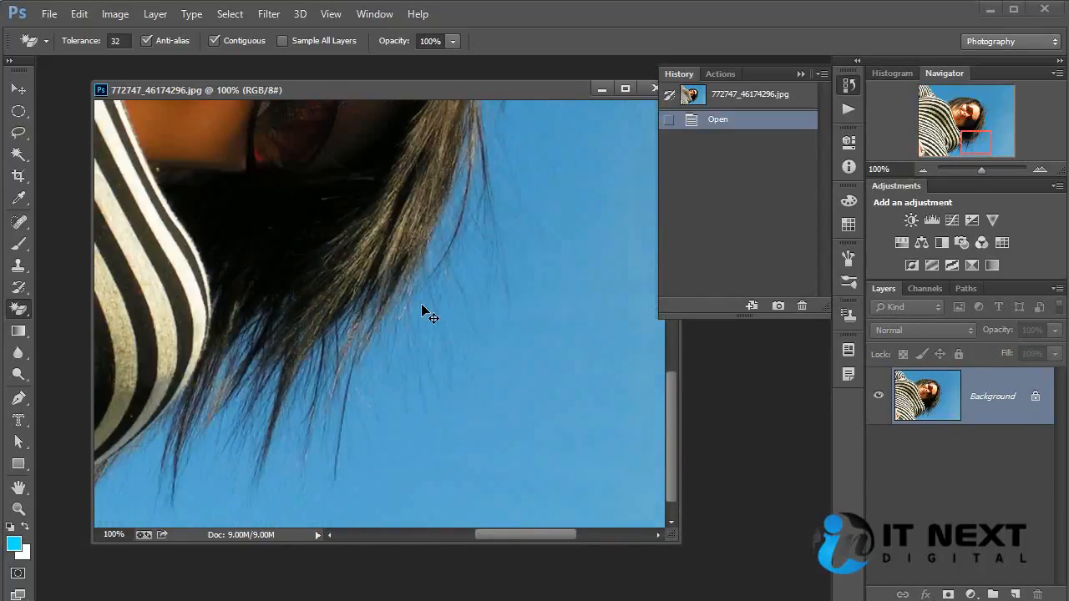
scroll(430, 314, down, 1)
click(537, 407)
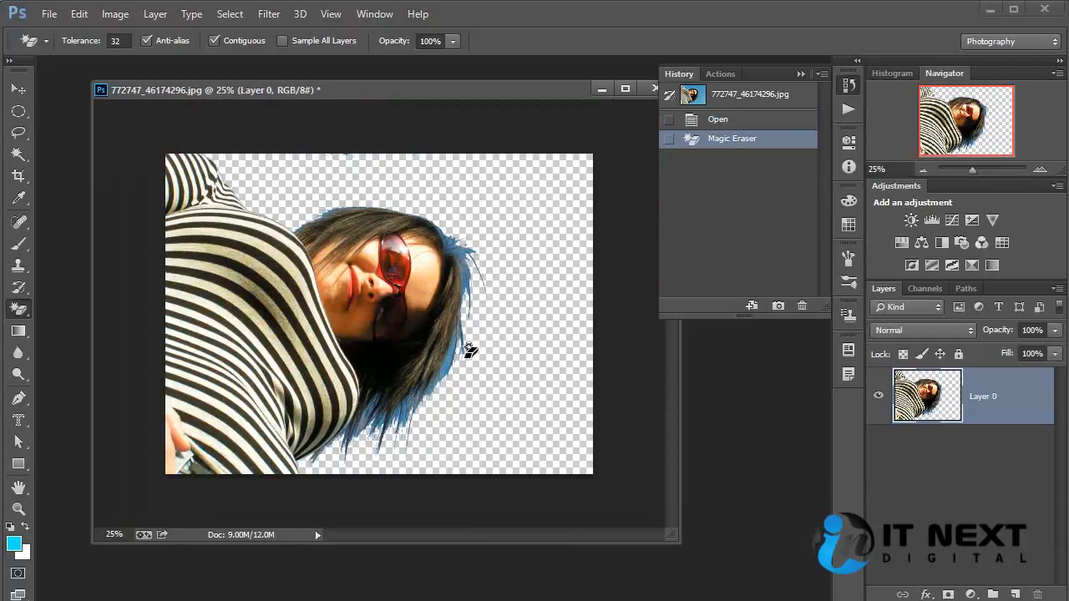
key(ctrl+z)
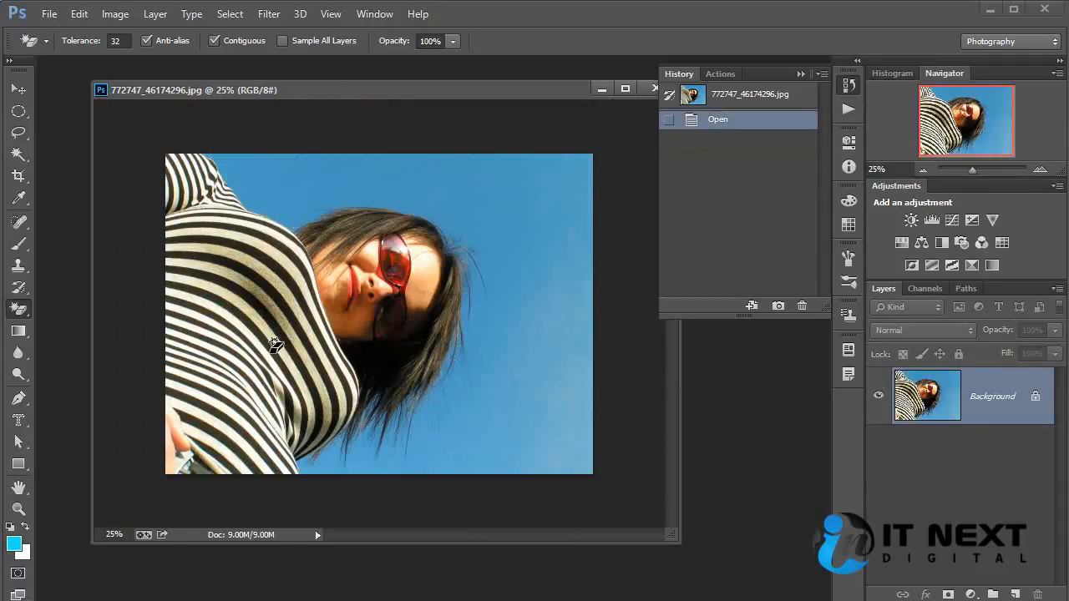
Choose the Background Eraser and set the background colour to #415067, sampled from the woman's fine hair edges.
click(21, 313)
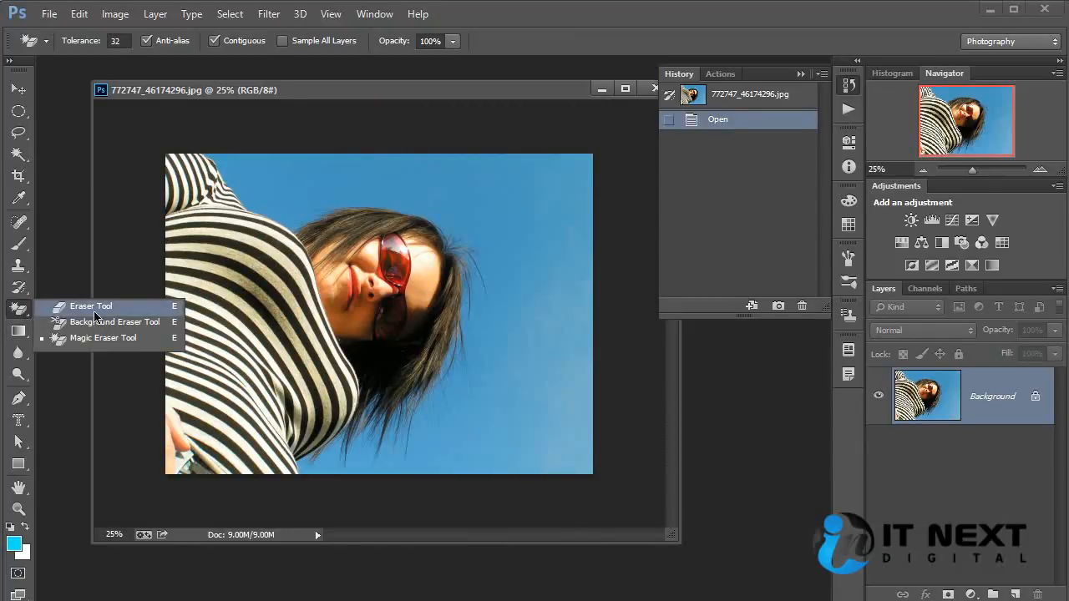
click(150, 323)
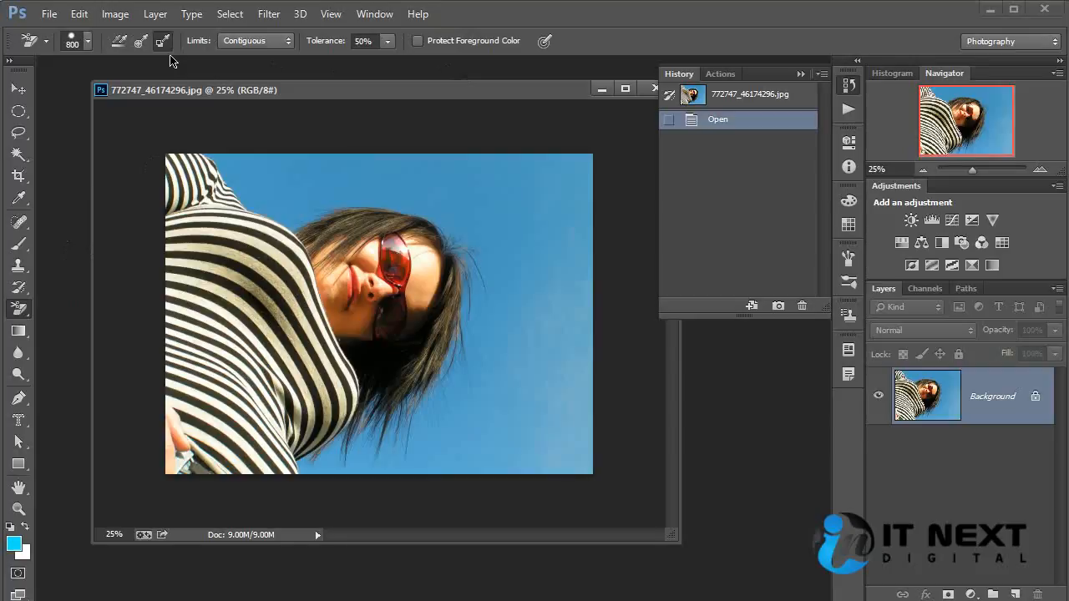
click(24, 556)
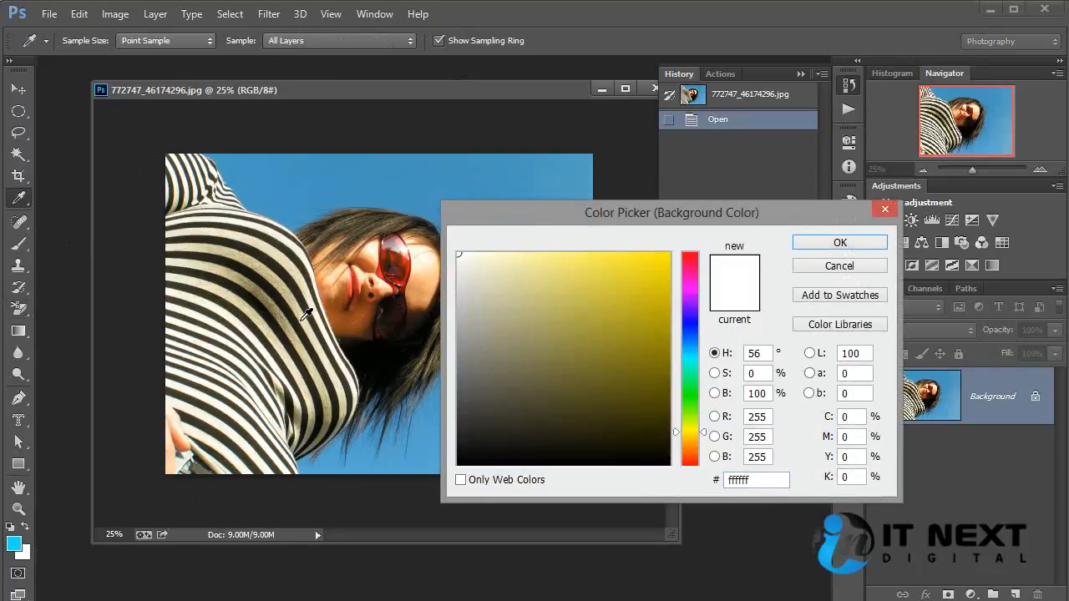
key(ctrl+plus)
key(ctrl+plus)
drag(299, 353, 158, 301)
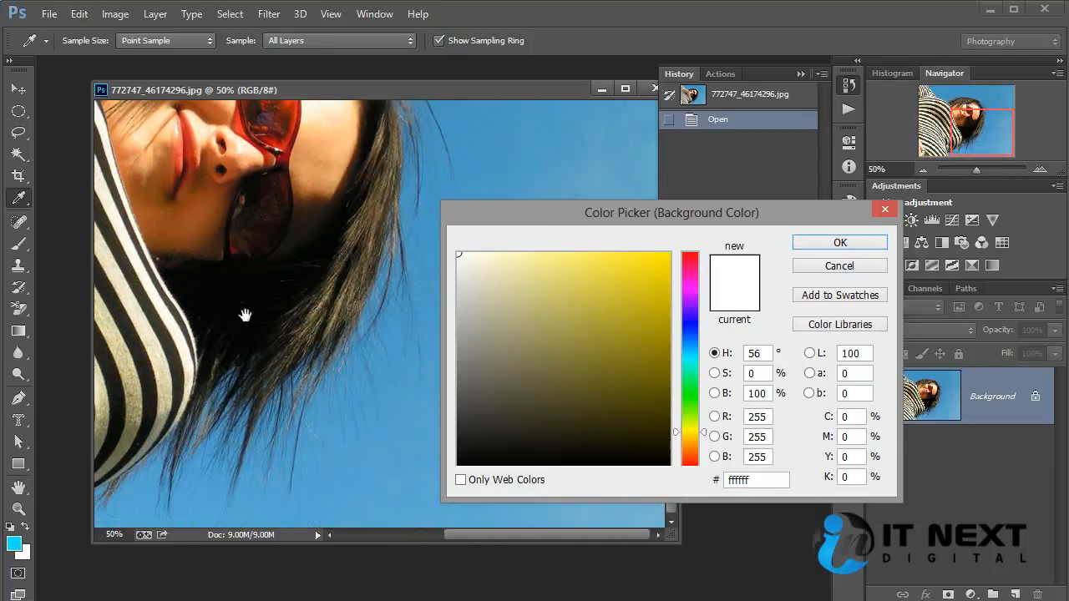
mouse_move(351, 329)
mouse_down()
mouse_move(353, 314)
mouse_move(351, 335)
mouse_move(390, 301)
mouse_move(411, 247)
mouse_up()
click(807, 238)
key(e)
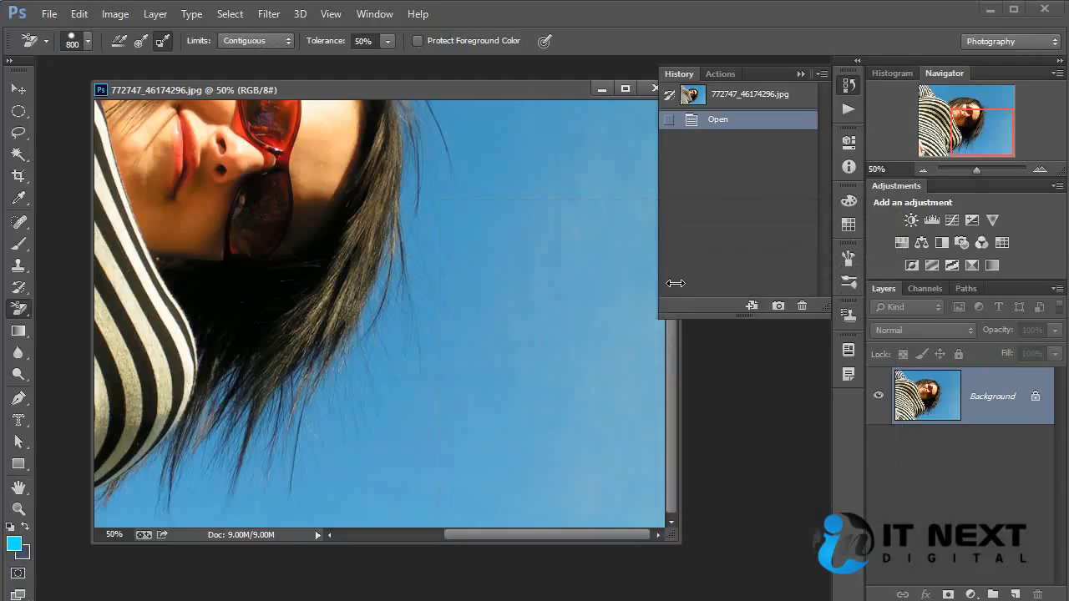
Erase large areas of the blue sky beside the woman's hair using the Background Eraser with an 800 px brush.
mouse_move(535, 266)
mouse_down()
mouse_move(501, 276)
mouse_move(401, 468)
mouse_move(276, 501)
mouse_up()
drag(546, 305, 547, 466)
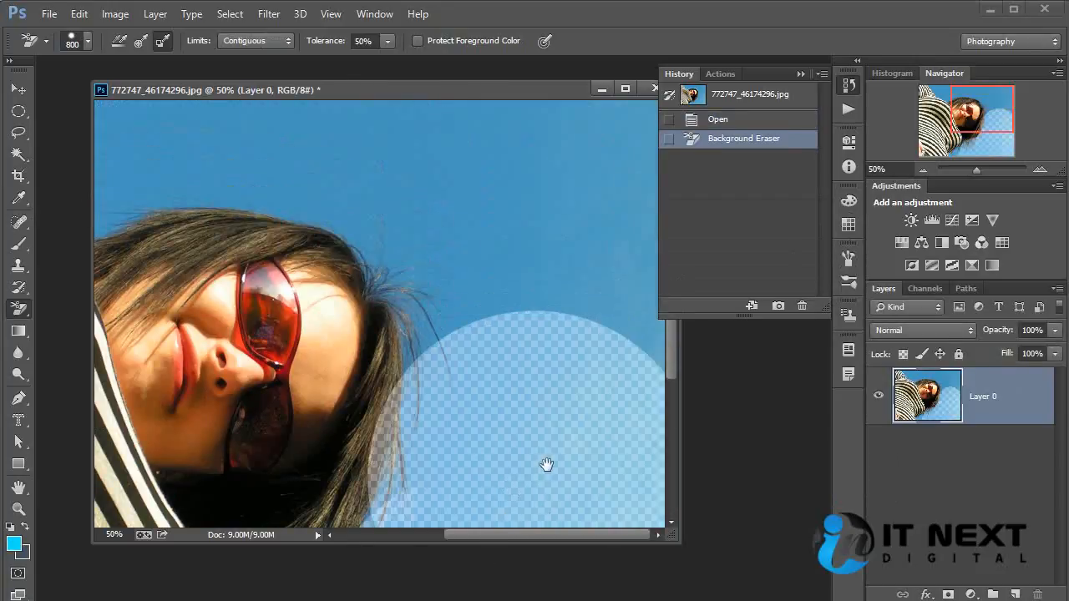
mouse_move(552, 242)
mouse_down()
mouse_move(568, 205)
mouse_move(442, 96)
mouse_up()
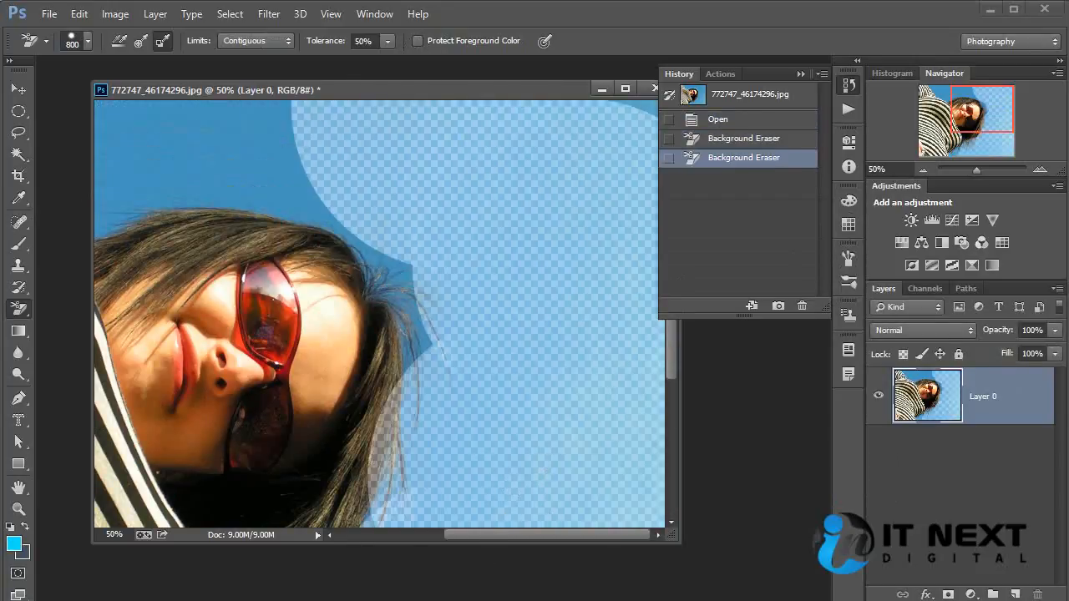
click(361, 153)
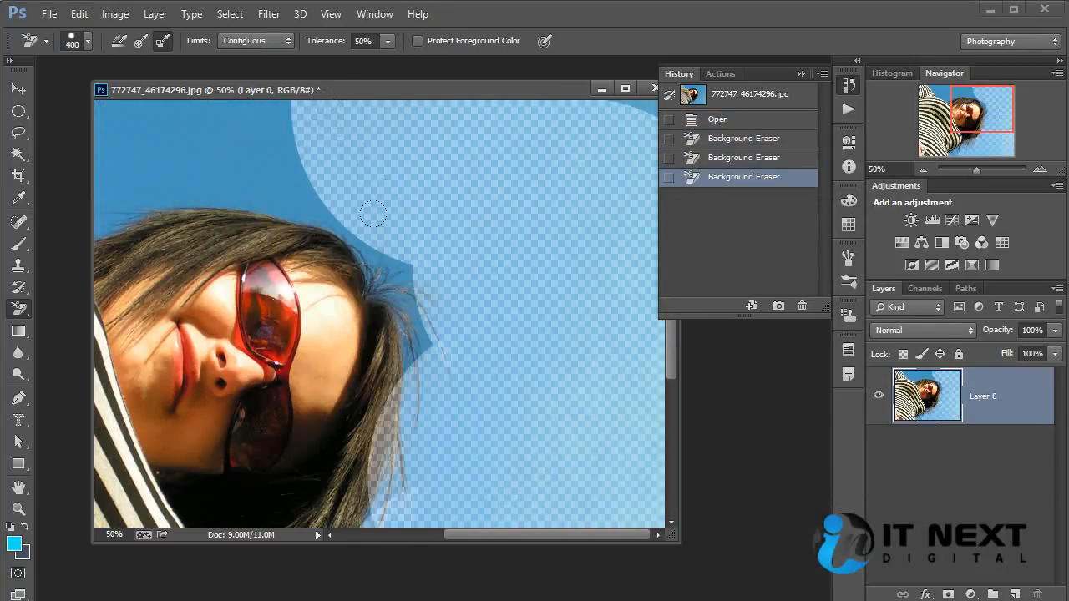
Reduce the Background Eraser brush to 150 px and erase the sky closer to the woman's hair.
key(bracketleft)
key(bracketleft)
mouse_move(391, 248)
mouse_down()
mouse_move(434, 337)
mouse_move(385, 244)
mouse_move(362, 243)
mouse_move(299, 196)
mouse_move(352, 214)
mouse_move(234, 185)
mouse_up()
mouse_move(388, 179)
mouse_down()
mouse_move(251, 159)
mouse_move(109, 117)
mouse_move(125, 167)
mouse_move(422, 309)
mouse_up()
mouse_move(418, 258)
mouse_down()
mouse_move(428, 356)
mouse_move(411, 371)
mouse_move(382, 248)
mouse_move(409, 362)
mouse_up()
drag(407, 247, 410, 250)
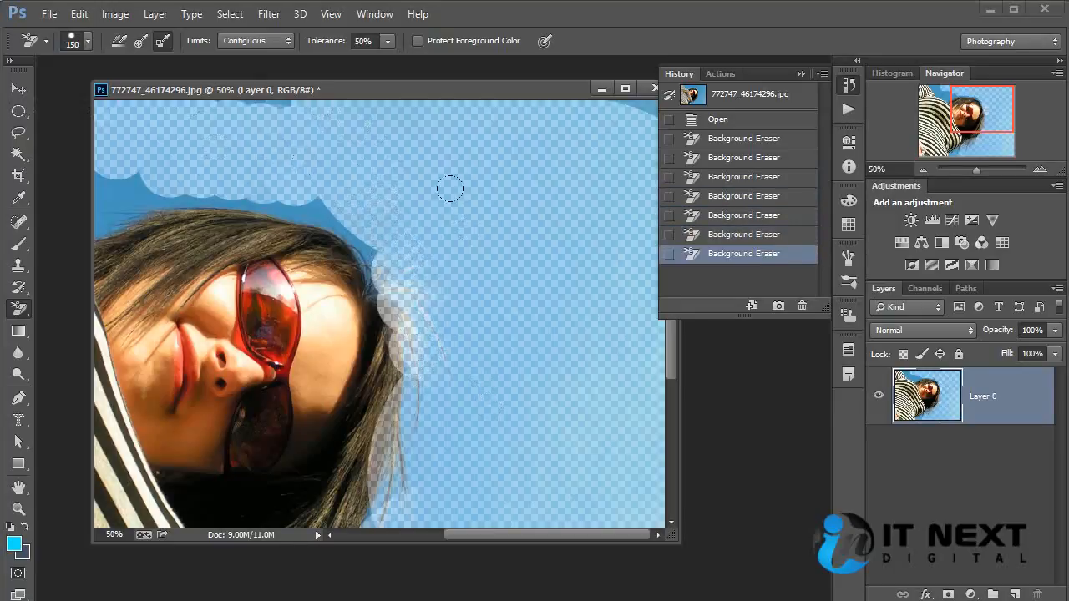
drag(376, 408, 422, 256)
Undo all the Background Eraser strokes and revert the photo to its saved version.
key(ctrl+minus)
key(ctrl+alt+z)
key(ctrl+alt+z)
key(ctrl+alt+z)
key(ctrl+alt+z)
key(ctrl+alt+z)
key(ctrl+alt+z)
key(ctrl+alt+z)
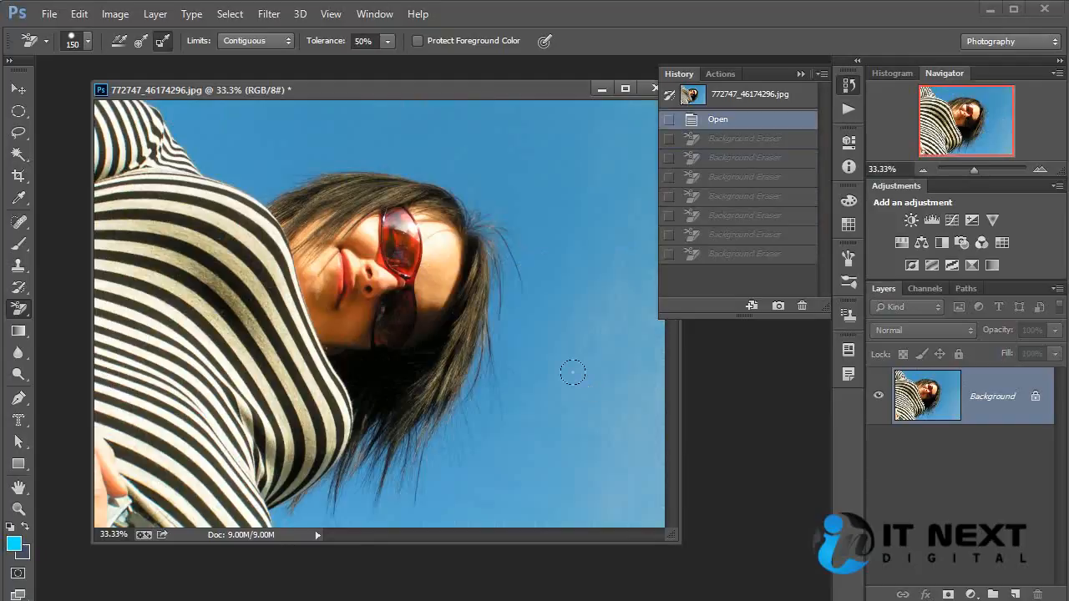
key(F12)
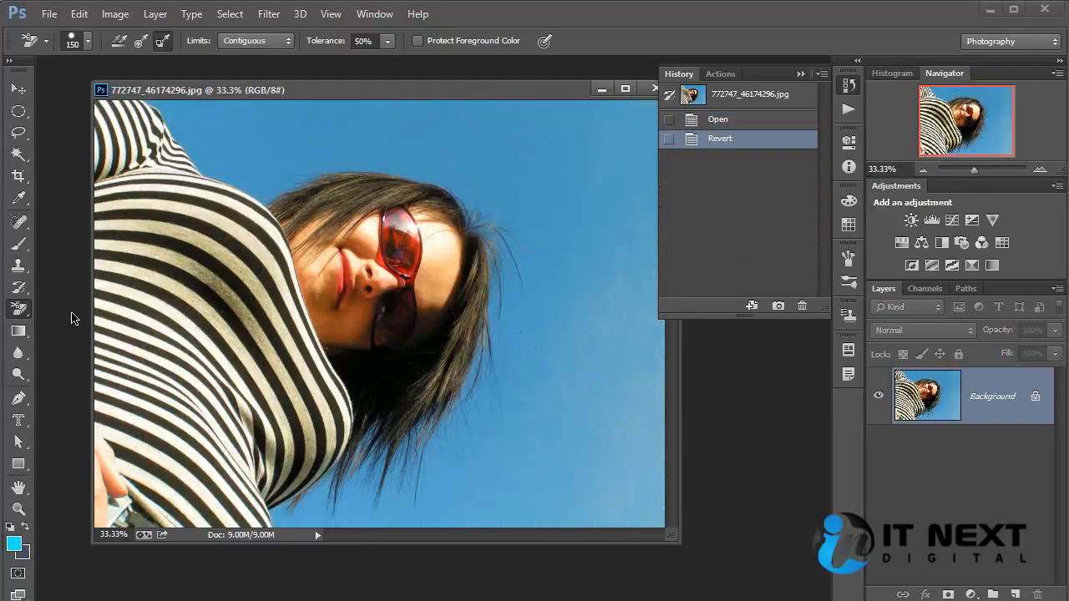
Switch to the Eraser and back to the Background Eraser, and set its sampling mode to Once.
right_click(20, 310)
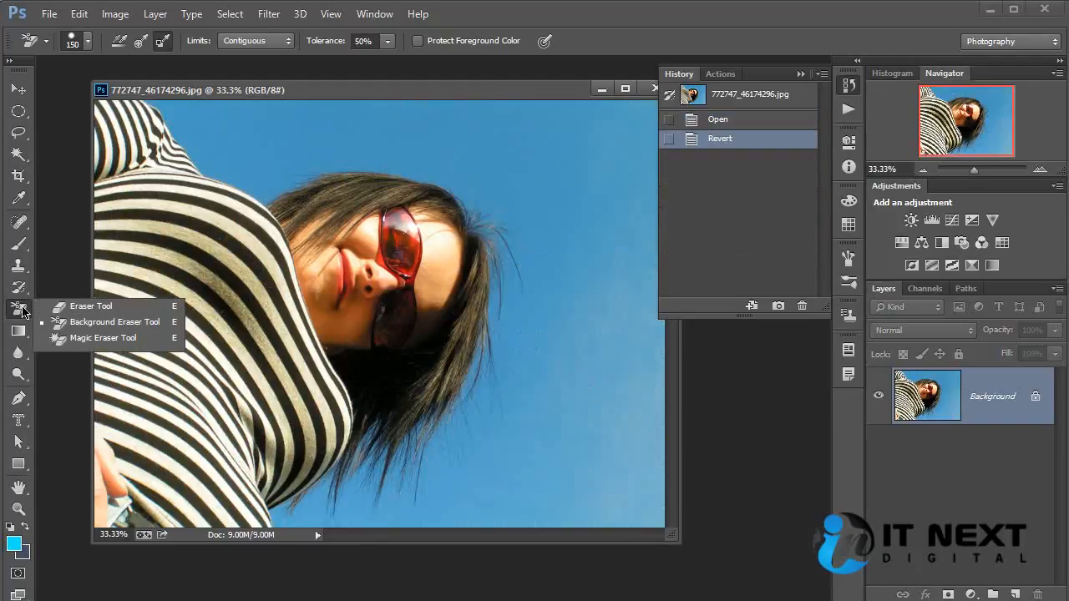
click(147, 305)
right_click(23, 315)
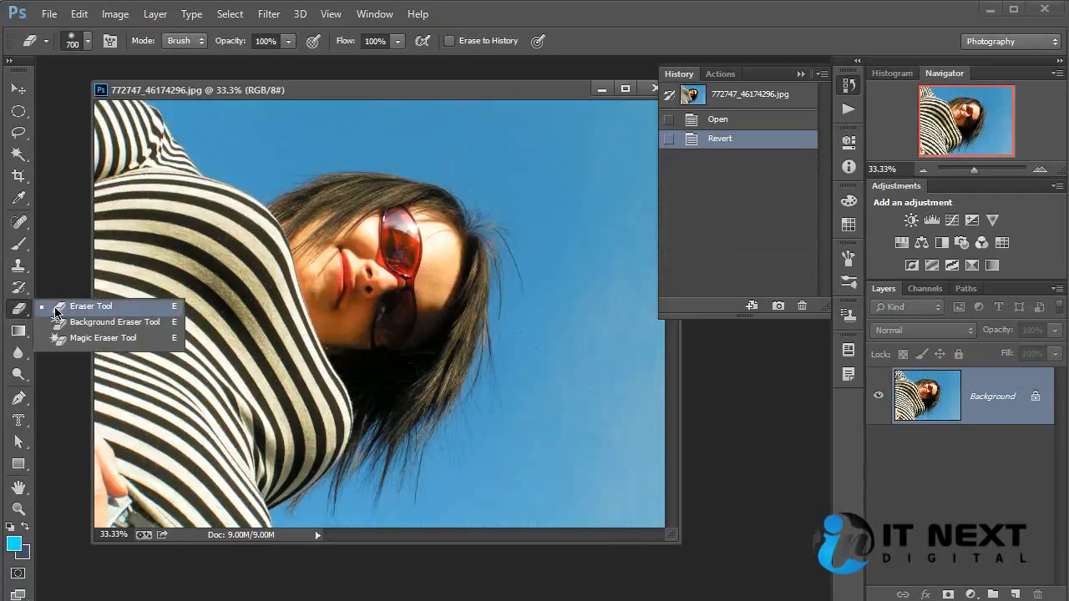
click(166, 322)
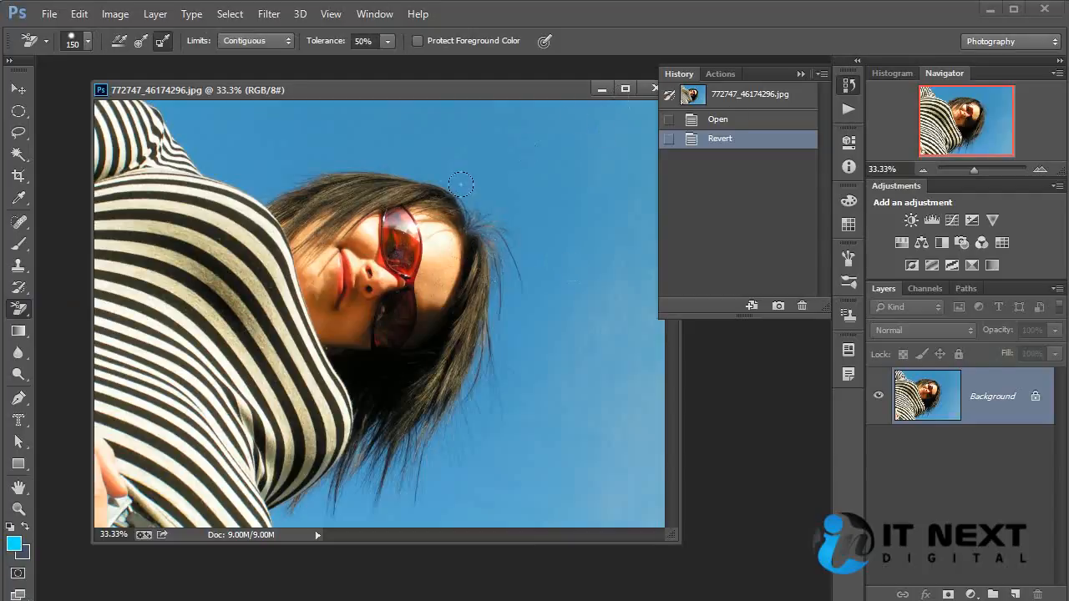
right_click(22, 311)
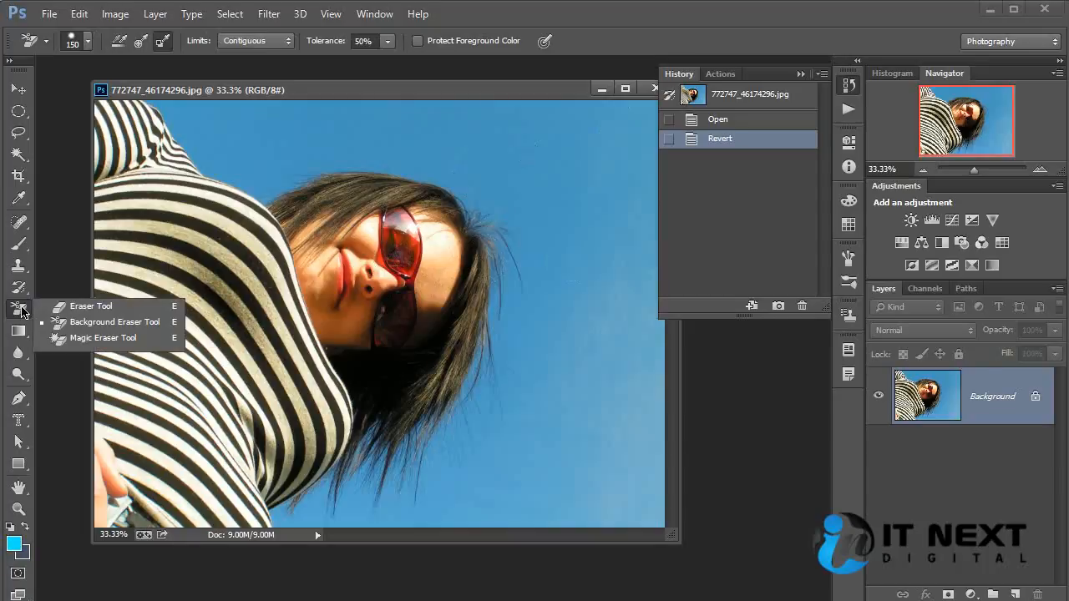
click(21, 311)
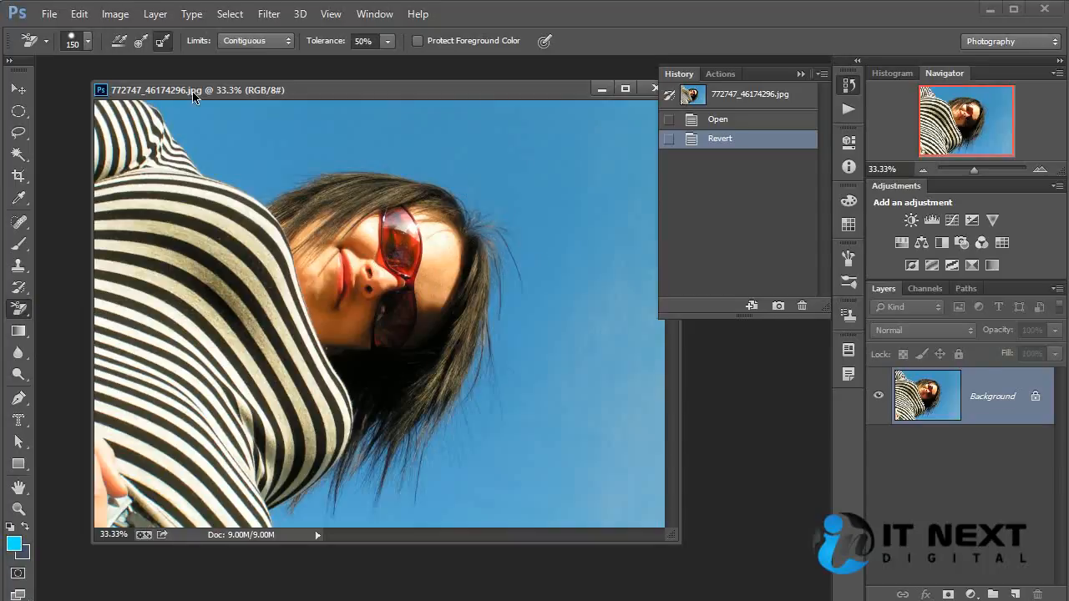
click(140, 44)
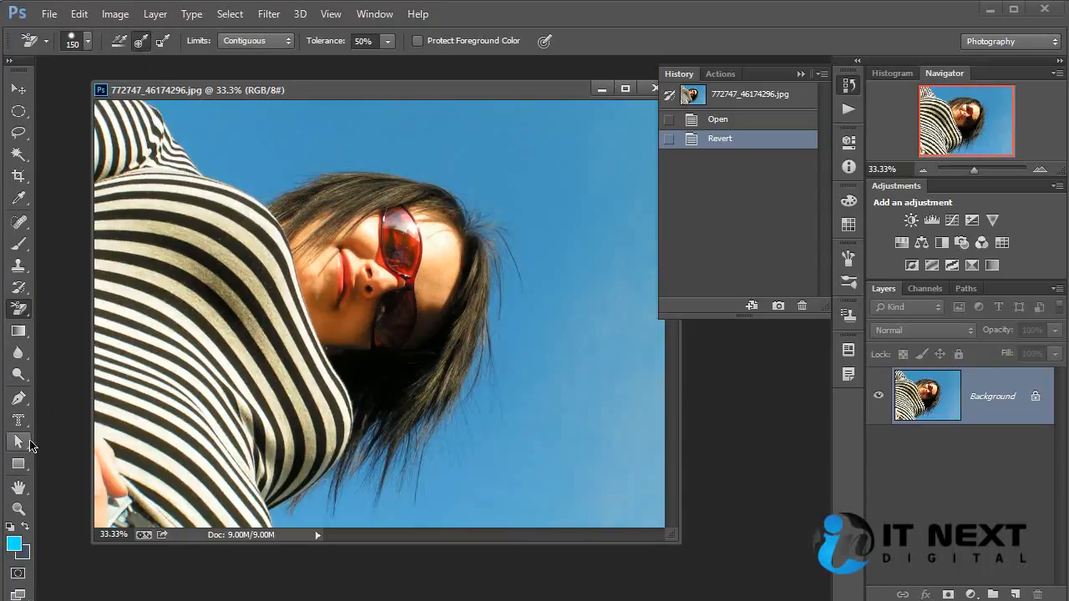
Set the background colour to #404b4f by sampling the upper edge of the woman's hair.
click(26, 555)
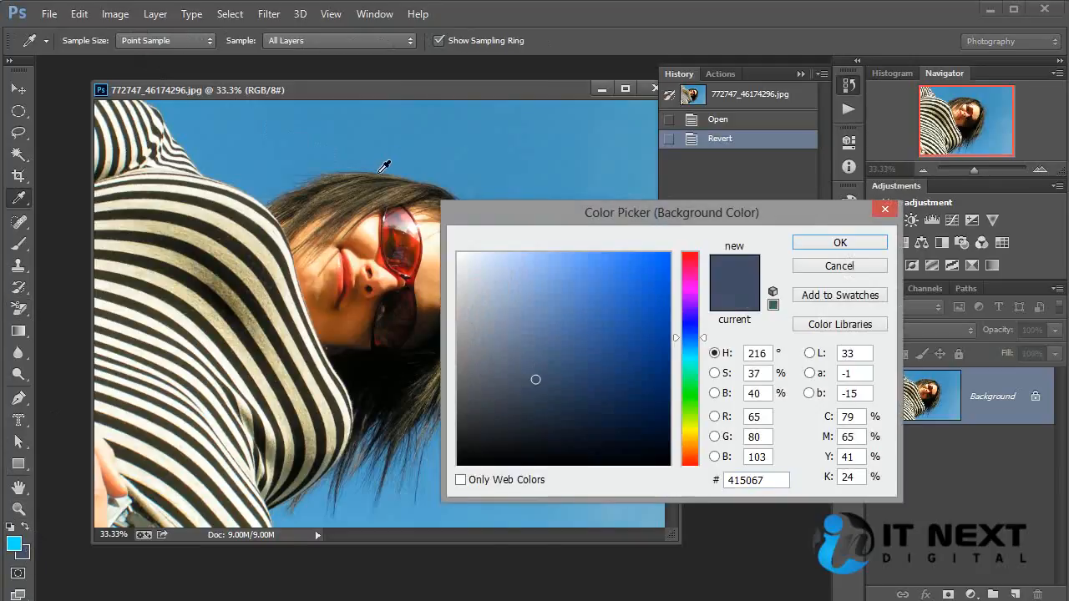
click(371, 172)
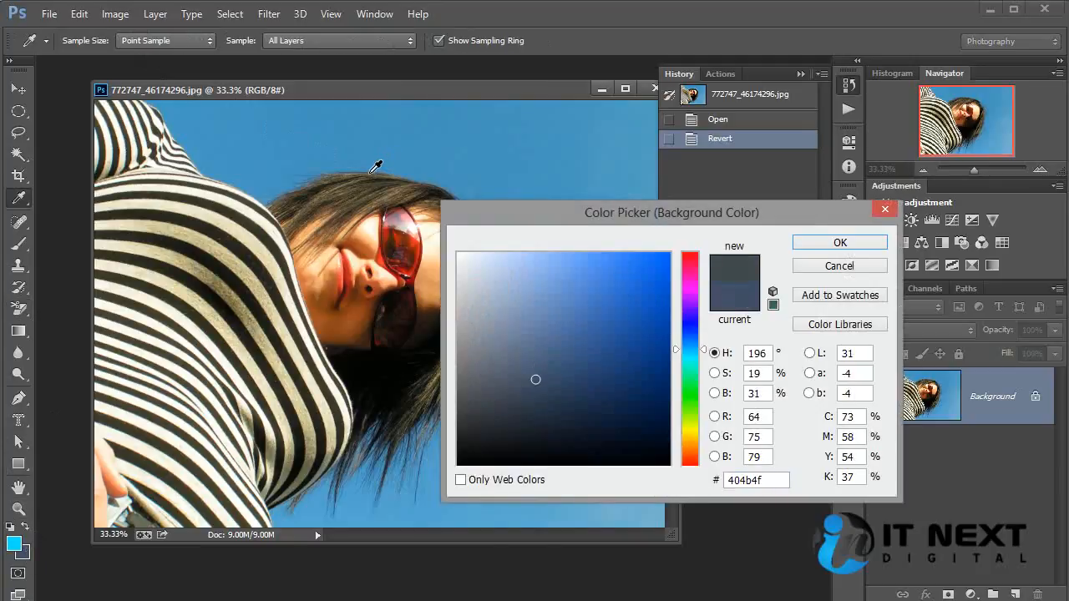
click(830, 241)
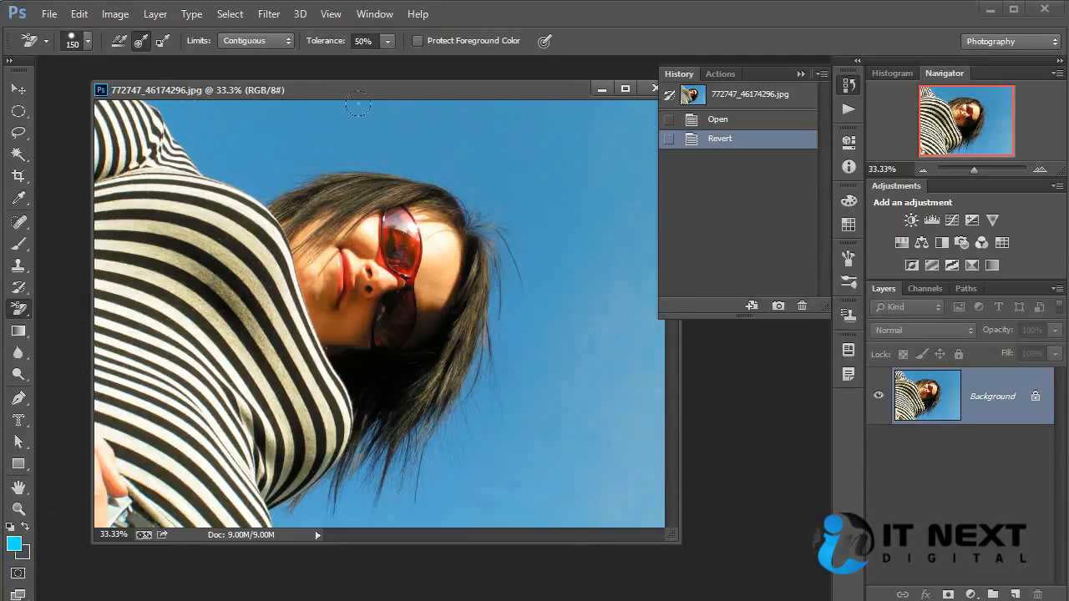
Erase a band of sky along the outline of the woman's shirt and hair with the 150 px Background Eraser.
mouse_move(455, 157)
mouse_down()
mouse_move(259, 178)
mouse_move(268, 177)
mouse_move(186, 171)
mouse_move(238, 171)
mouse_move(165, 140)
mouse_move(150, 110)
mouse_up()
mouse_move(199, 127)
mouse_down()
mouse_move(355, 168)
mouse_move(470, 155)
mouse_move(471, 187)
mouse_move(441, 173)
mouse_move(494, 224)
mouse_move(499, 341)
mouse_move(488, 315)
mouse_move(485, 356)
mouse_move(364, 498)
mouse_move(374, 456)
mouse_move(320, 494)
mouse_move(316, 476)
mouse_move(283, 513)
mouse_move(359, 528)
mouse_move(570, 517)
mouse_move(468, 520)
mouse_move(563, 500)
mouse_move(470, 482)
mouse_move(308, 517)
mouse_move(282, 503)
mouse_up()
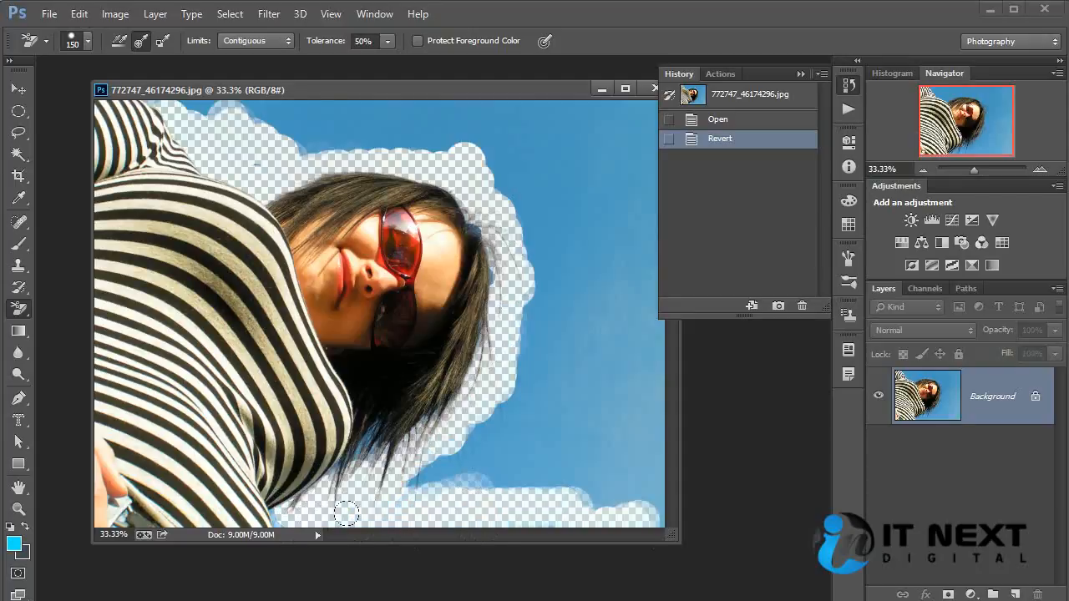
drag(346, 513, 344, 511)
Erase the rest of the blue sky away from the woman using the regular Eraser with a 200 px brush.
right_click(24, 312)
click(99, 306)
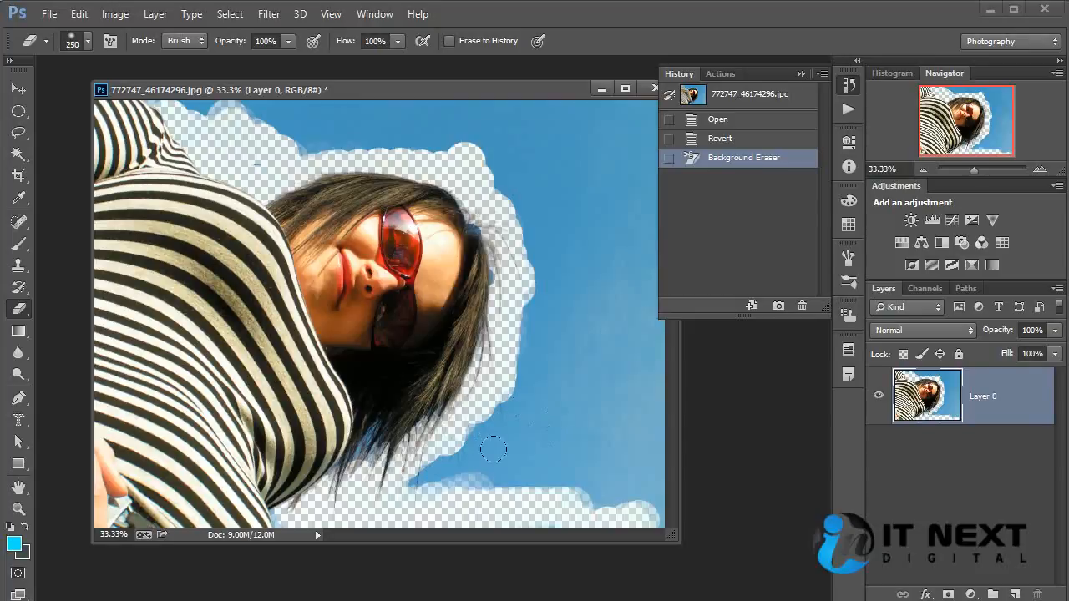
key(bracketleft)
mouse_move(493, 449)
mouse_down()
mouse_move(413, 482)
mouse_move(505, 388)
mouse_move(486, 416)
mouse_move(521, 254)
mouse_move(506, 163)
mouse_move(425, 115)
mouse_move(287, 132)
mouse_move(477, 132)
mouse_move(167, 87)
mouse_move(635, 111)
mouse_move(582, 111)
mouse_move(619, 133)
mouse_move(655, 203)
mouse_move(609, 135)
mouse_move(572, 290)
mouse_move(558, 438)
mouse_move(500, 501)
mouse_move(538, 448)
mouse_move(508, 361)
mouse_up()
mouse_move(536, 158)
mouse_down()
mouse_move(639, 386)
mouse_move(625, 496)
mouse_move(658, 523)
mouse_move(643, 270)
mouse_move(620, 205)
mouse_move(638, 327)
mouse_move(568, 364)
mouse_up()
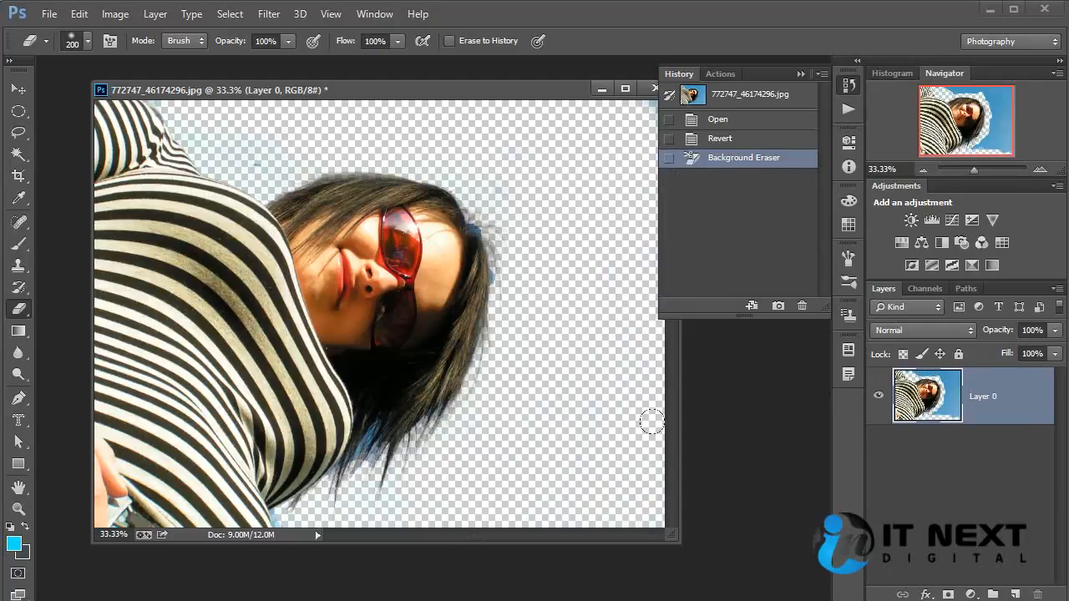
drag(542, 286, 541, 286)
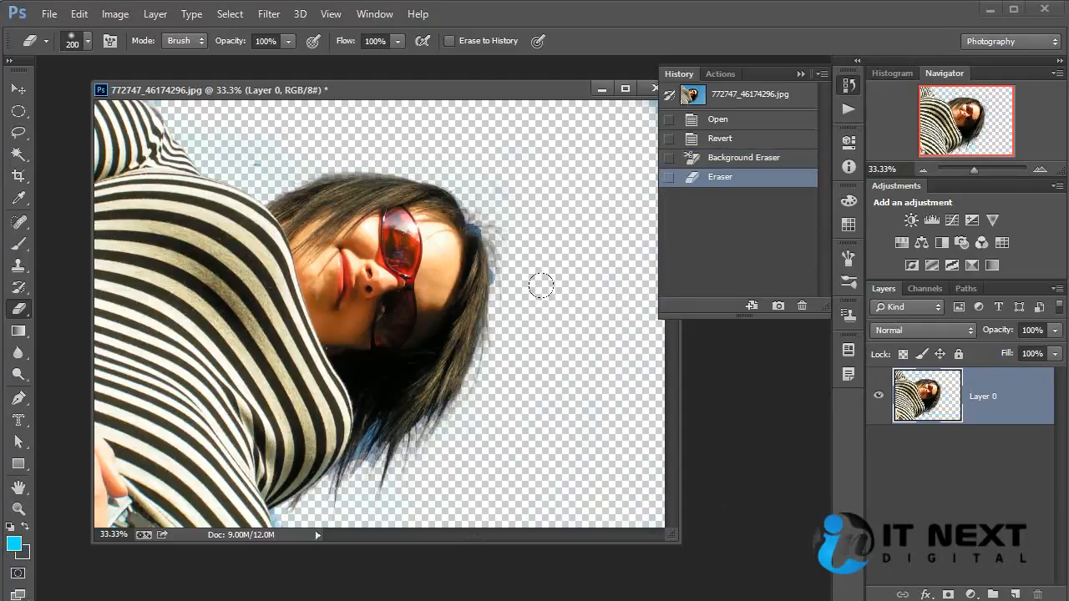
Dab the Background Eraser on the blue fringes around the hair, and undo the last dab on the lower strands.
right_click(21, 313)
click(91, 320)
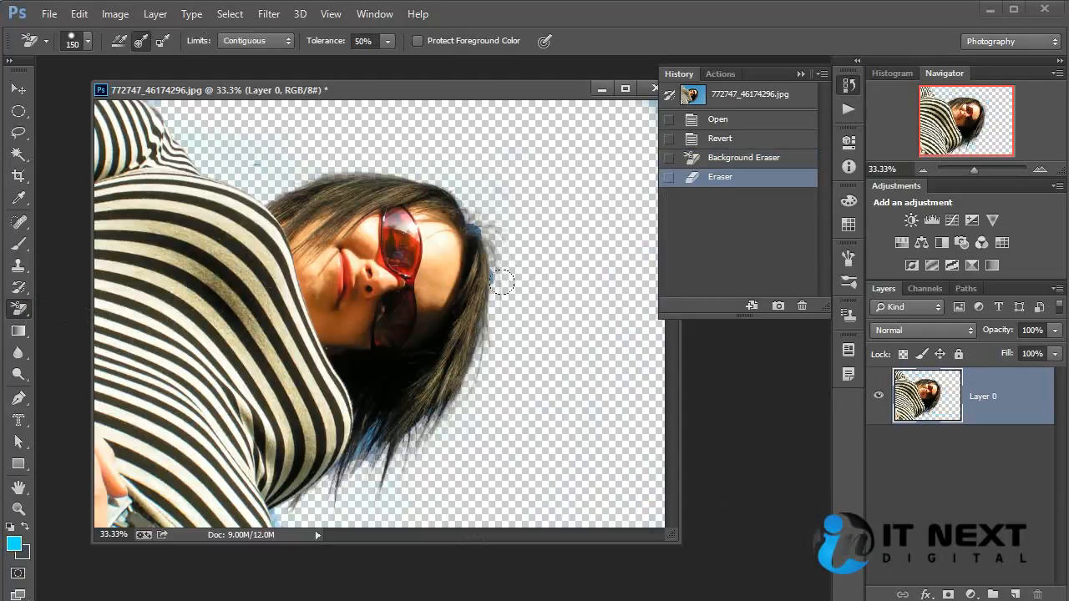
click(501, 284)
click(503, 326)
click(496, 293)
click(493, 282)
click(505, 238)
click(476, 210)
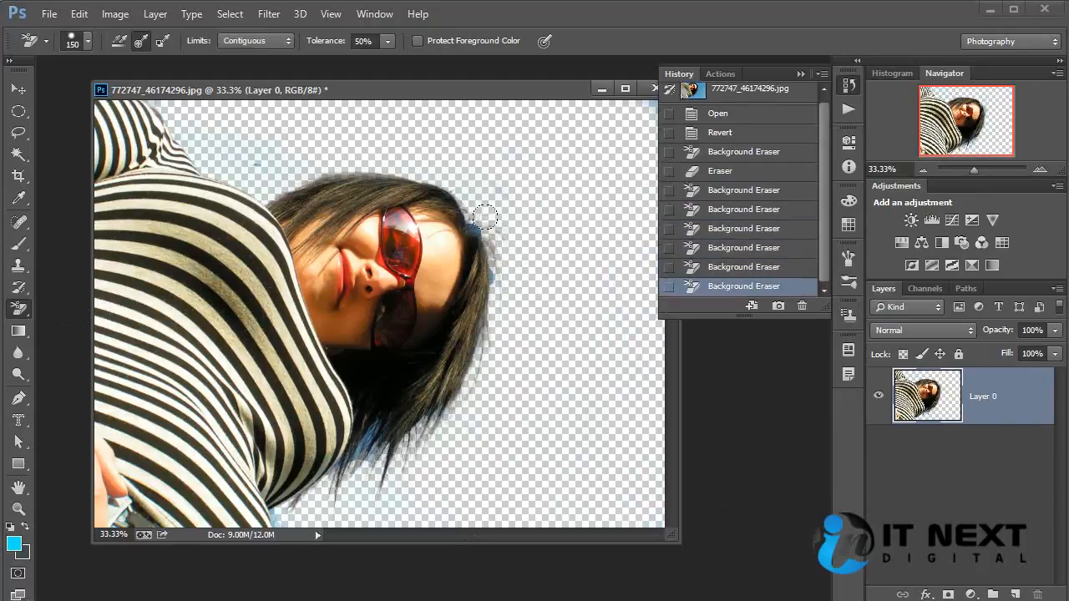
click(485, 217)
click(418, 455)
click(374, 442)
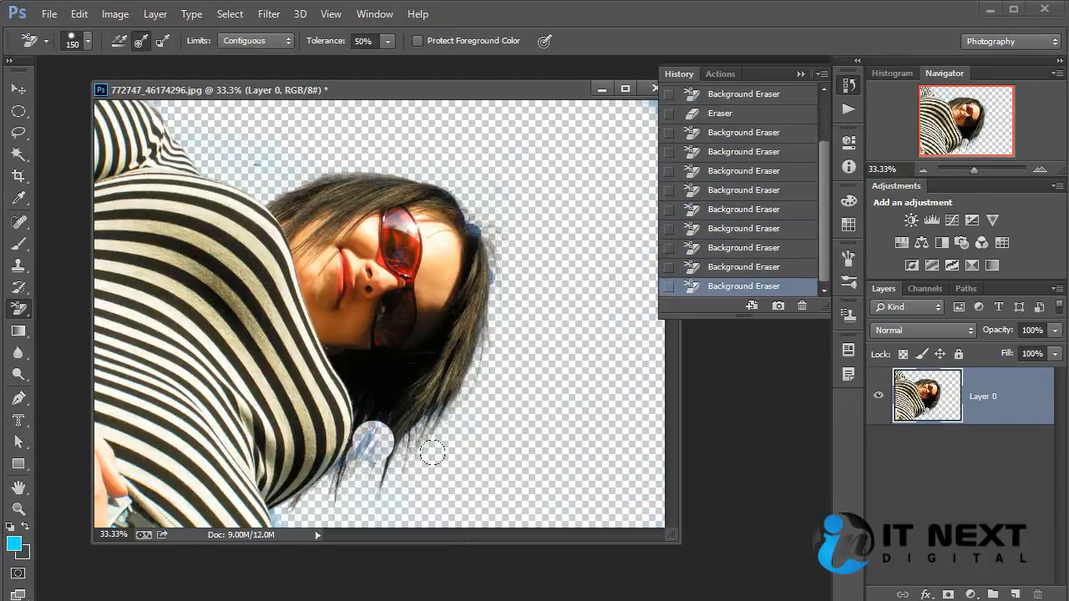
key(ctrl+z)
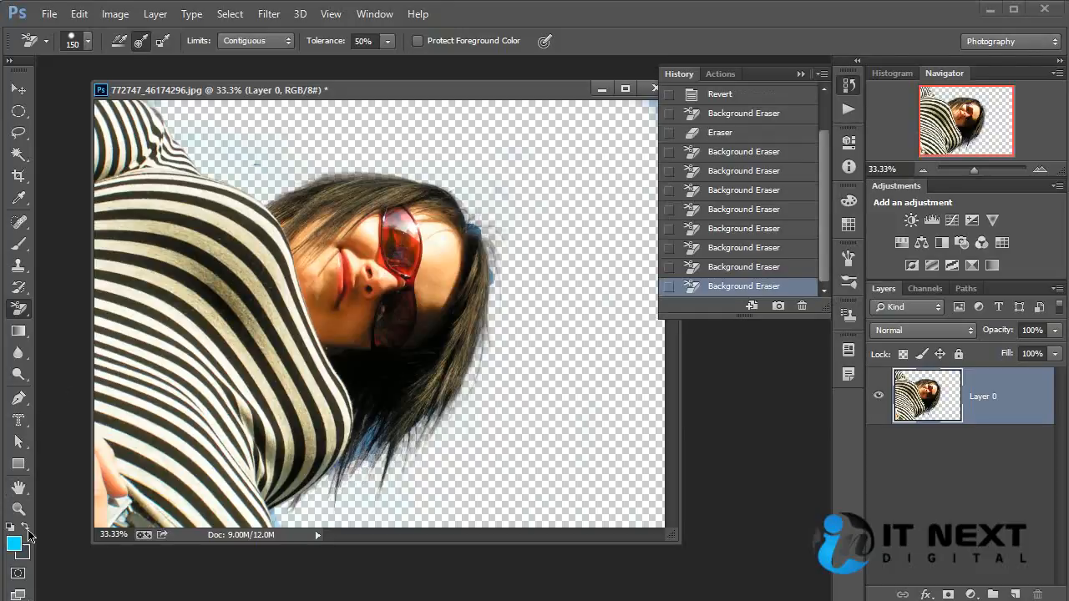
Set the background colour to #0d1613 by sampling the woman's dark lower hair.
click(24, 557)
click(383, 431)
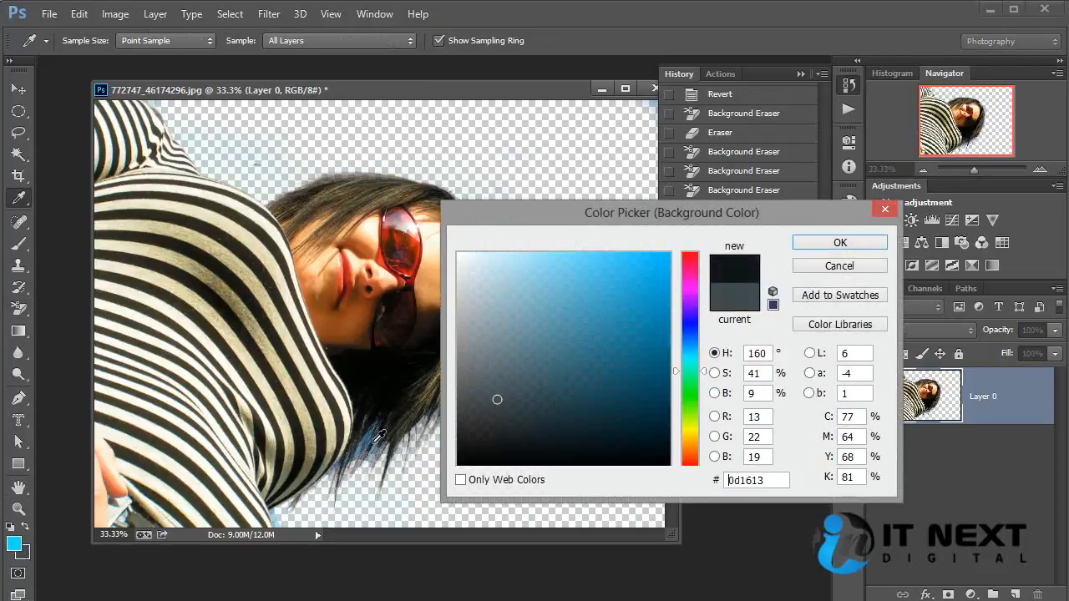
click(840, 243)
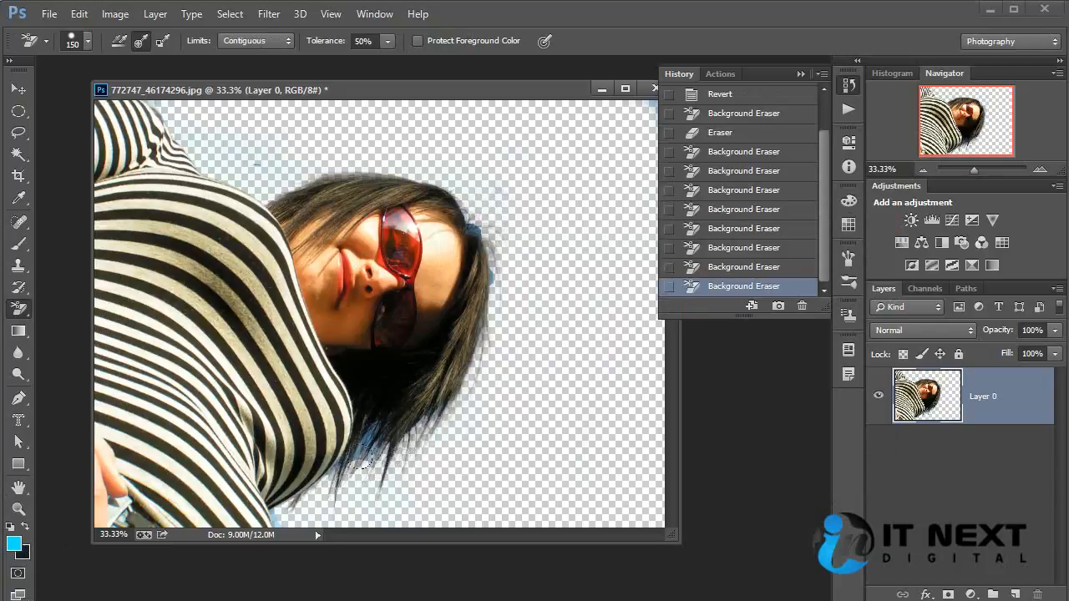
Erase leftover blue sky between the lower hair strands and beside the striped shirt with the Background Eraser.
click(361, 463)
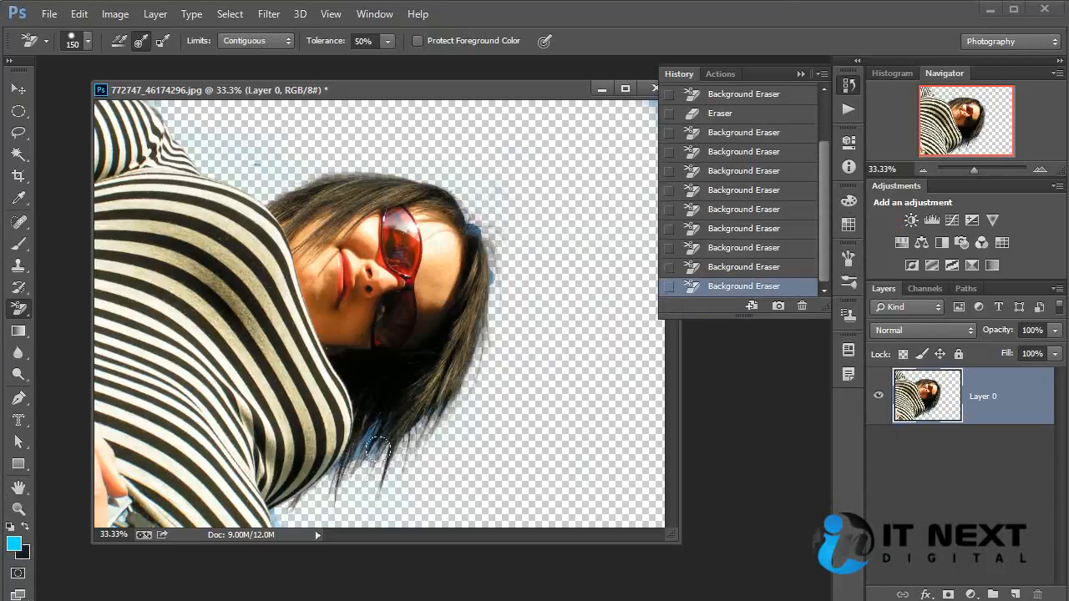
key(ctrl+plus)
drag(477, 410, 482, 242)
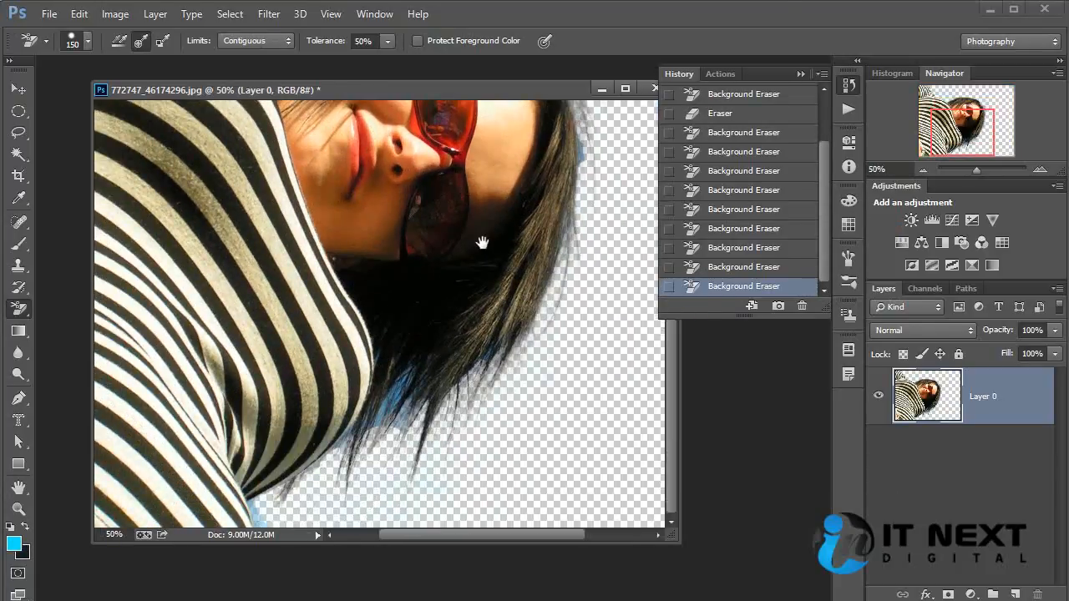
click(261, 500)
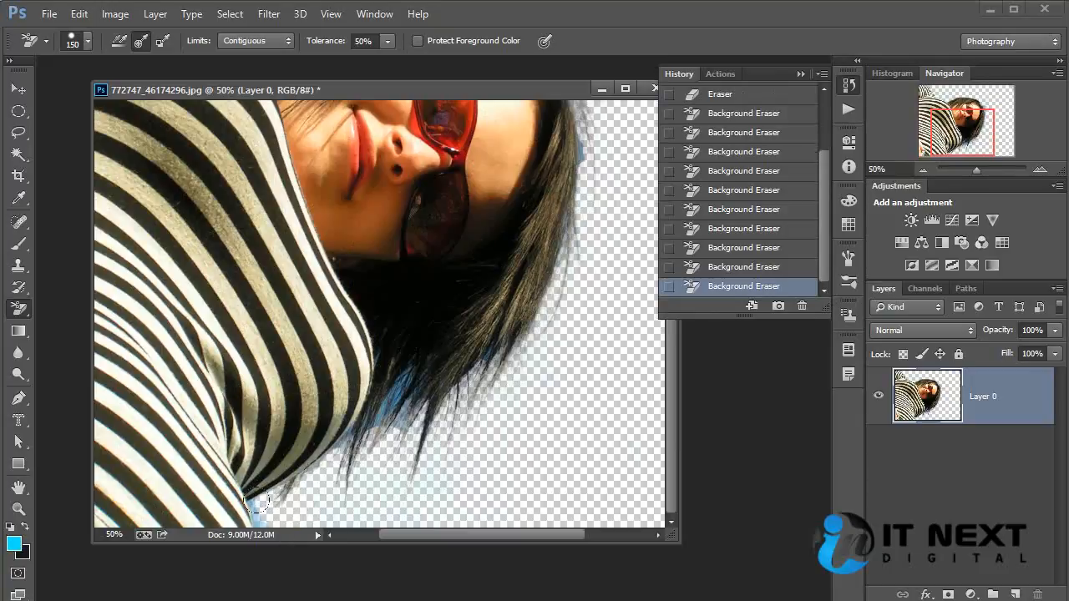
key(ctrl+minus)
key(ctrl+minus)
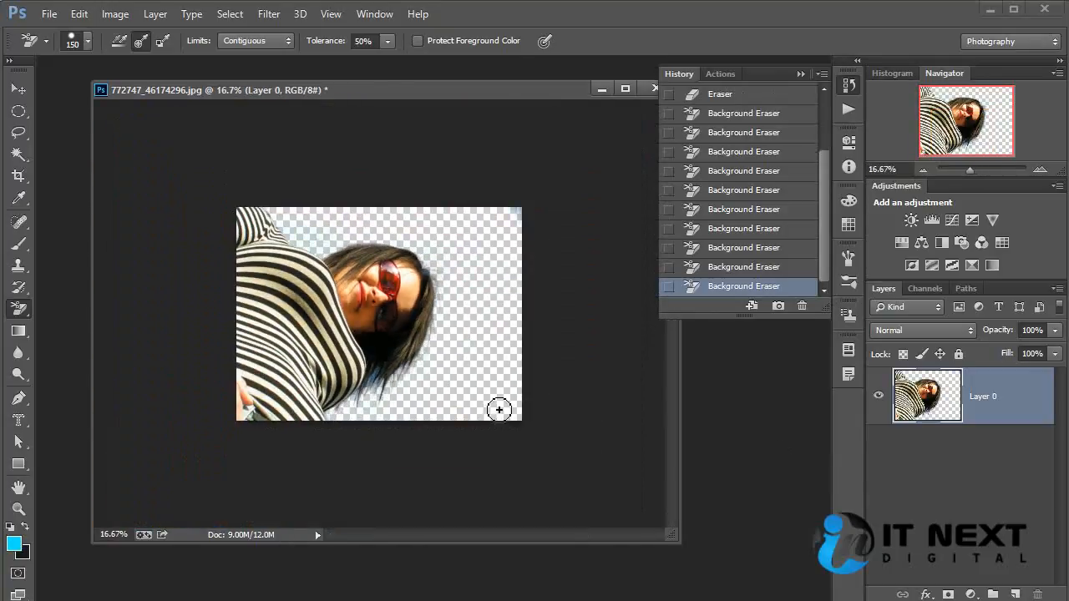
key(ctrl+plus)
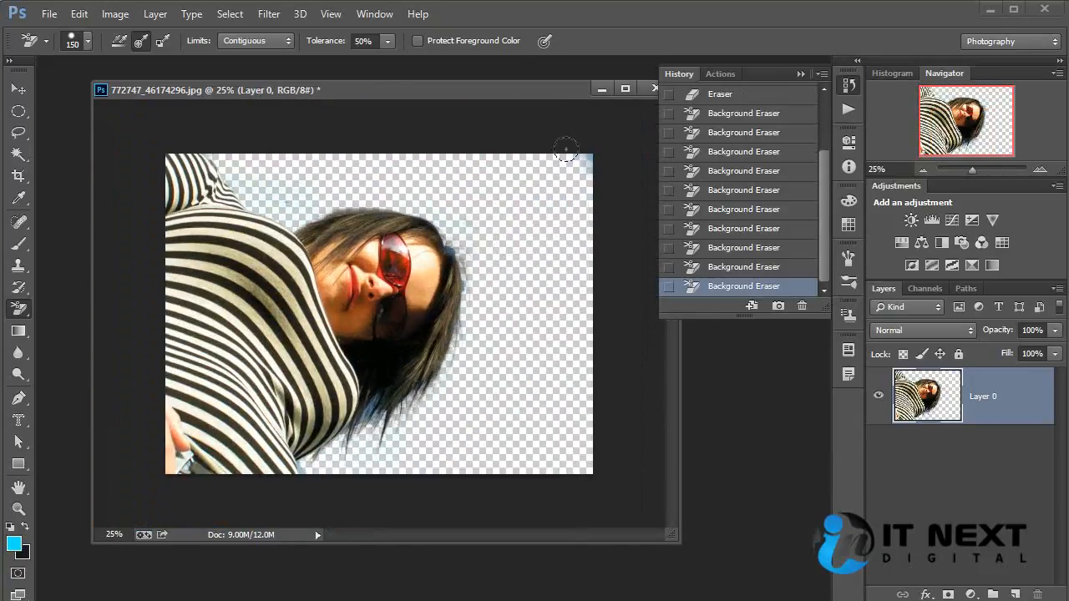
Erase the leftover blue along the photo's upper edge, and add a layer beneath the woman filled with the dark background colour.
drag(254, 163, 390, 148)
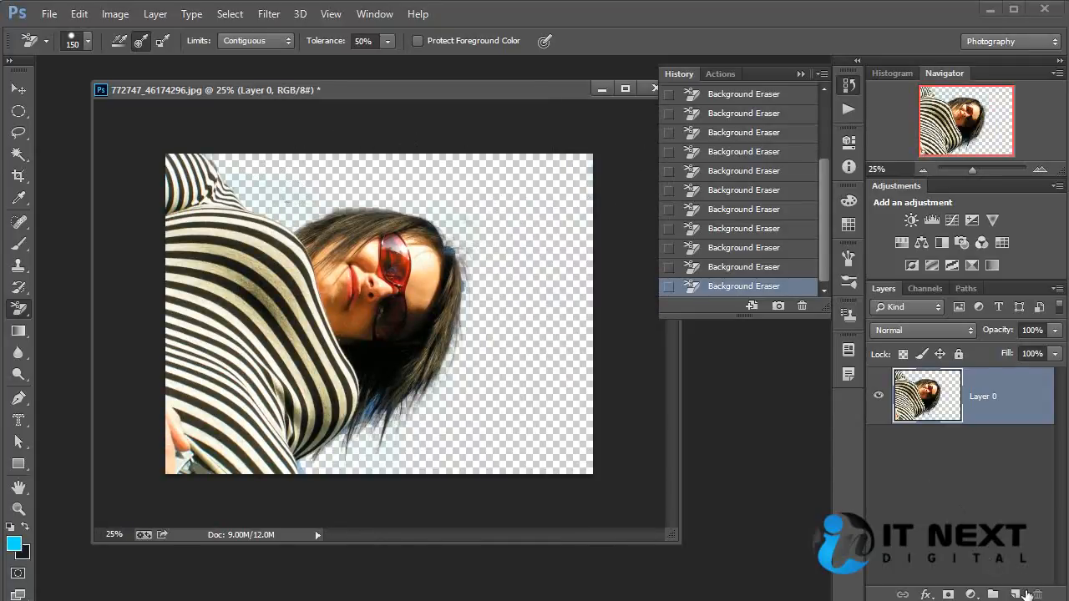
click(1026, 594)
drag(994, 411, 996, 487)
key(ctrl+BackSpace)
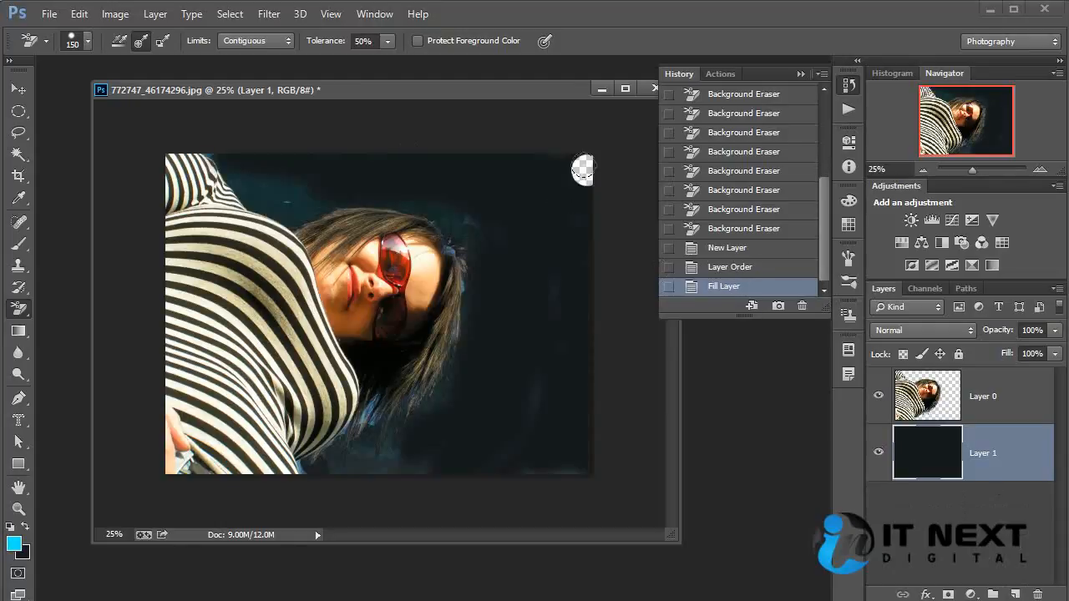
Erase the leftover sky remnants on the woman's layer with the Background Eraser and the regular 200 px Eraser.
click(1028, 382)
mouse_move(590, 213)
mouse_down()
mouse_move(582, 144)
mouse_move(587, 214)
mouse_move(587, 188)
mouse_up()
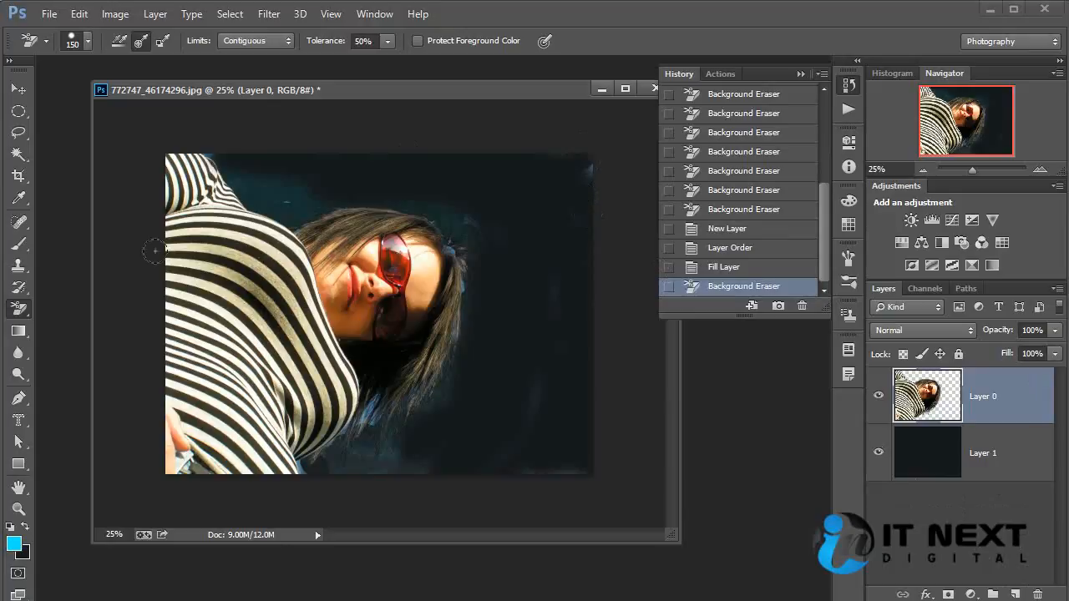
right_click(20, 316)
click(92, 306)
mouse_move(527, 430)
mouse_down()
mouse_move(632, 477)
mouse_move(377, 453)
mouse_move(449, 461)
mouse_move(326, 480)
mouse_move(324, 463)
mouse_move(603, 474)
mouse_move(475, 437)
mouse_move(448, 378)
mouse_move(410, 429)
mouse_move(428, 408)
mouse_move(391, 422)
mouse_move(375, 416)
mouse_move(408, 406)
mouse_move(387, 420)
mouse_move(532, 296)
mouse_move(507, 257)
mouse_move(478, 268)
mouse_move(468, 230)
mouse_move(453, 235)
mouse_move(468, 245)
mouse_move(481, 212)
mouse_move(450, 227)
mouse_move(387, 194)
mouse_move(303, 200)
mouse_move(280, 183)
mouse_move(264, 185)
mouse_move(290, 202)
mouse_move(256, 194)
mouse_move(220, 145)
mouse_move(542, 131)
mouse_move(599, 149)
mouse_move(524, 201)
mouse_move(574, 199)
mouse_up()
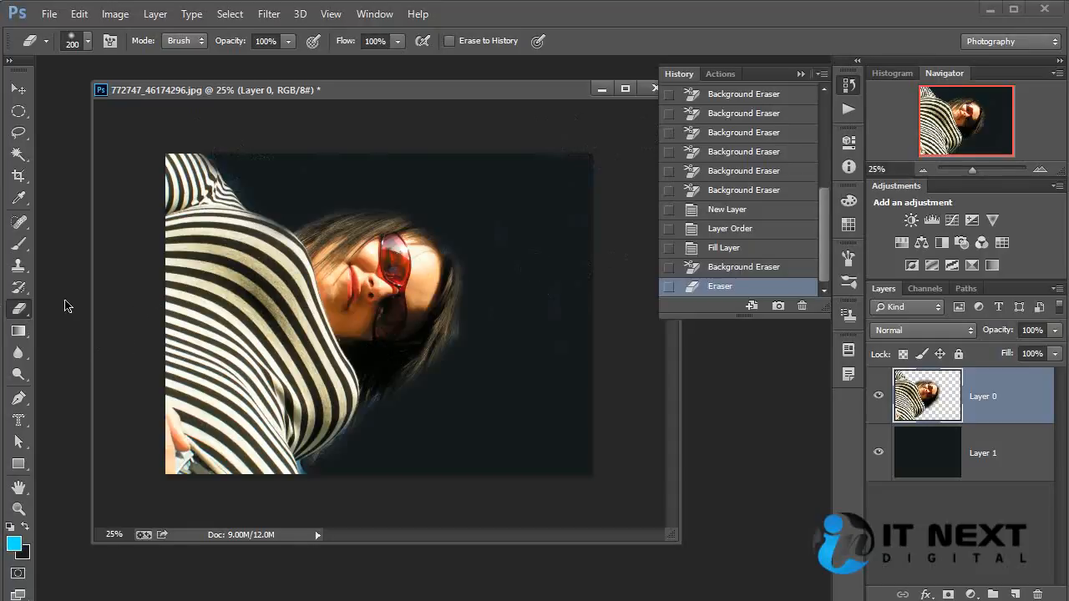
Paint back the erased edges above the hair and along the striped shoulder with a 600 px History Brush.
click(20, 288)
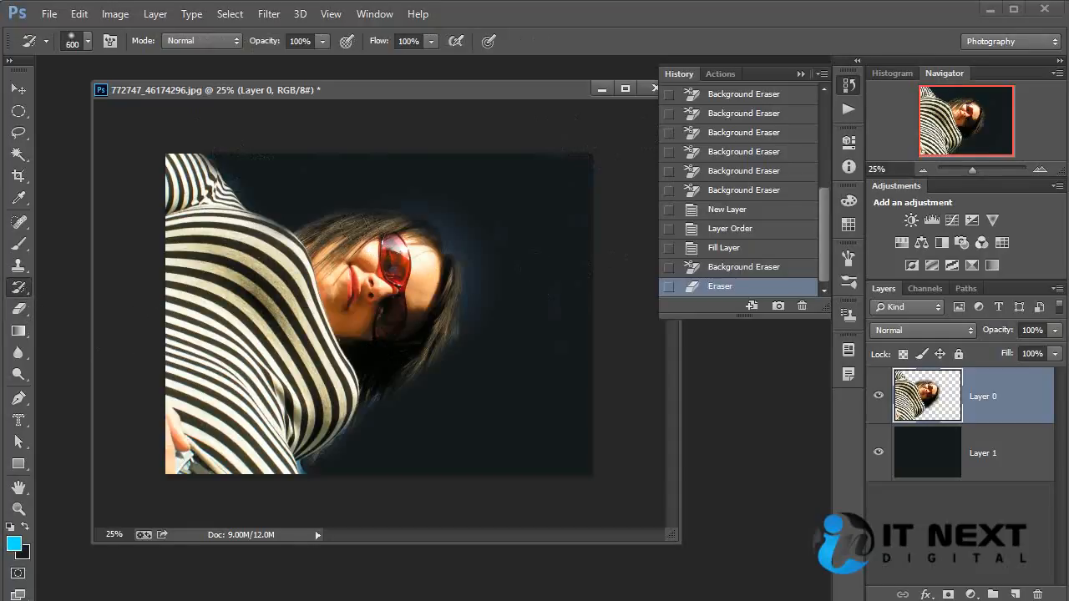
drag(389, 205, 316, 219)
mouse_move(201, 230)
mouse_down()
mouse_move(251, 204)
mouse_move(151, 178)
mouse_up()
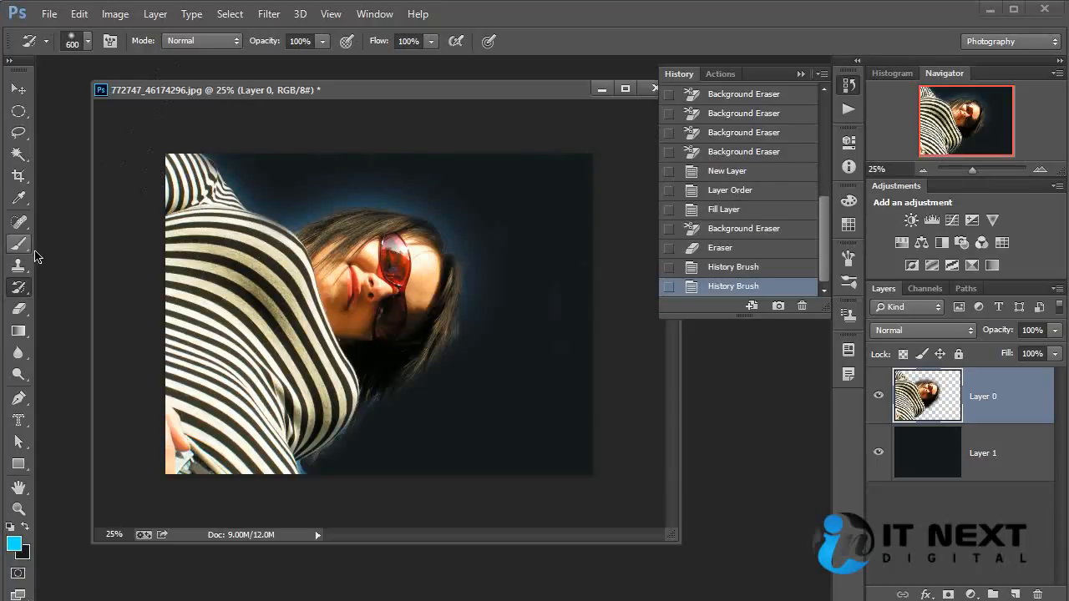
click(87, 41)
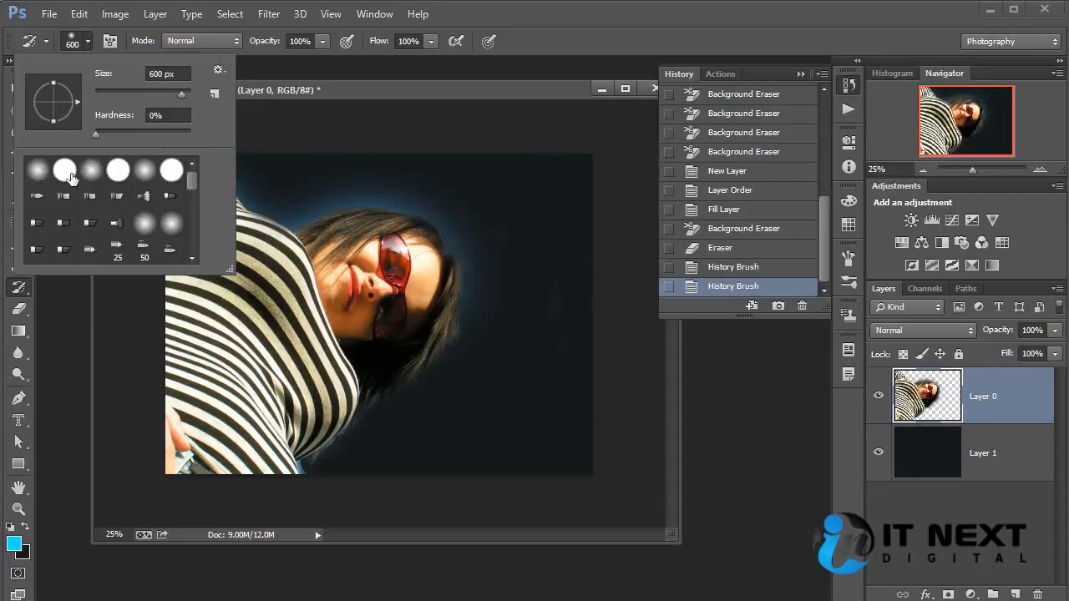
click(392, 279)
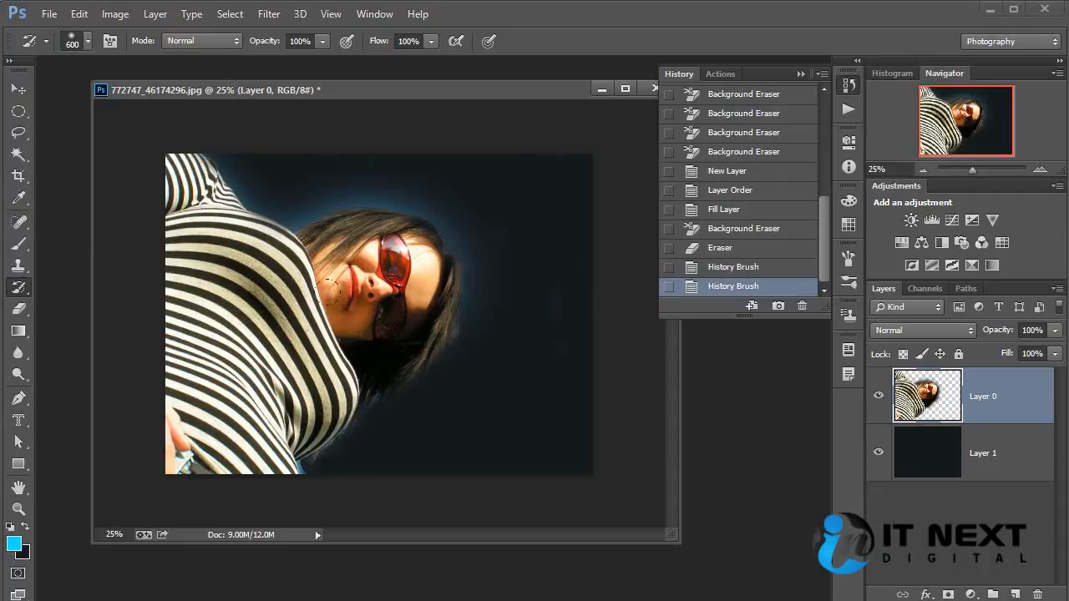
Restore the fine lower hair strands and the soft edges around the striped shirt with the History Brush.
drag(365, 411, 314, 457)
click(198, 416)
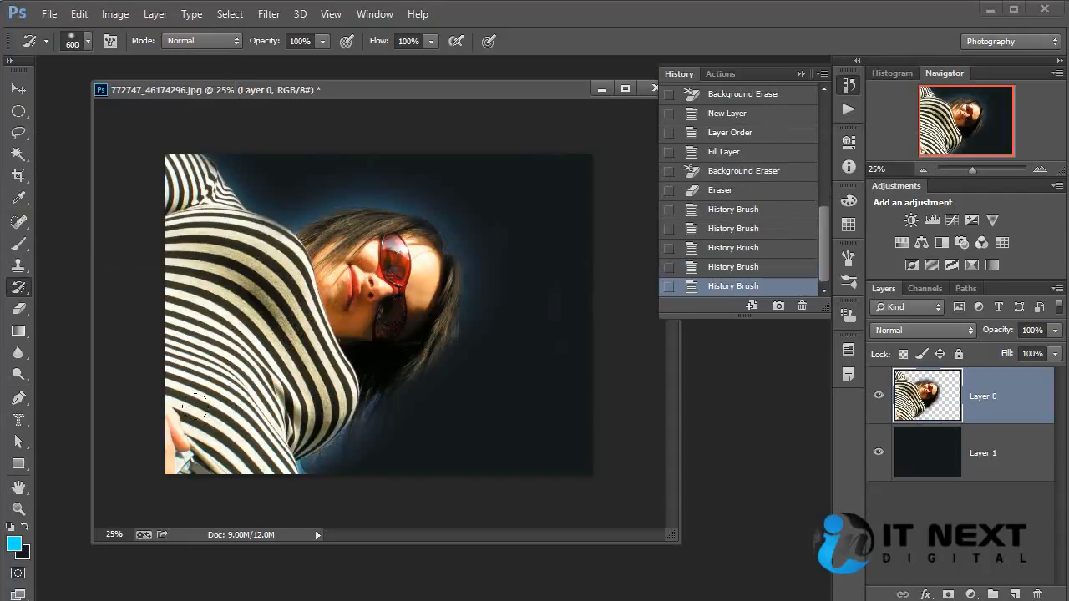
click(227, 344)
click(274, 278)
click(256, 234)
click(255, 234)
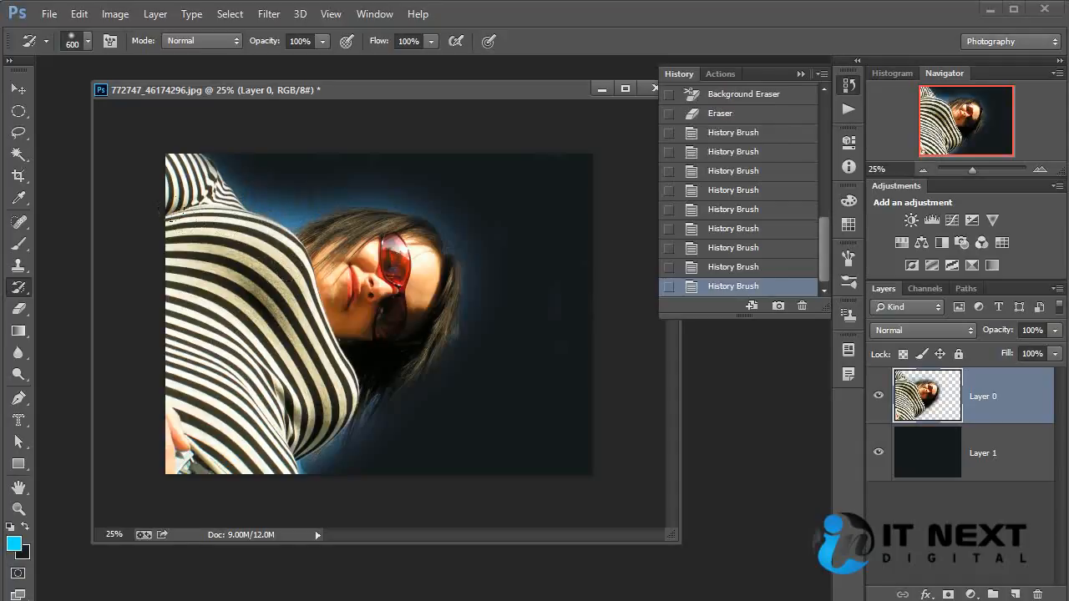
click(217, 217)
click(181, 222)
click(413, 329)
click(395, 381)
click(330, 419)
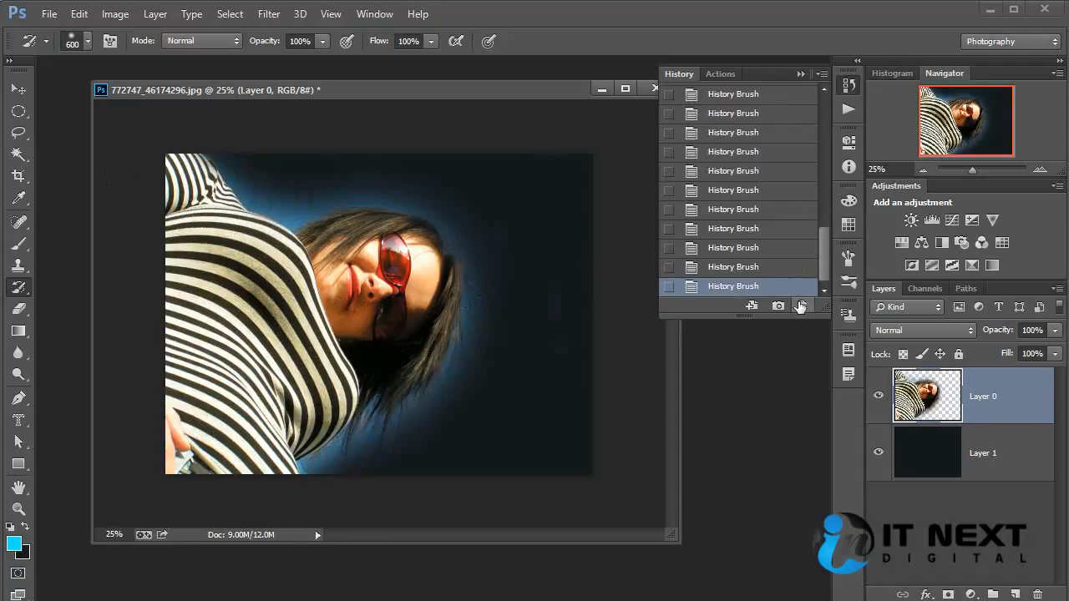
Switch from the History Brush to the Background Eraser and on to the regular Eraser.
click(18, 309)
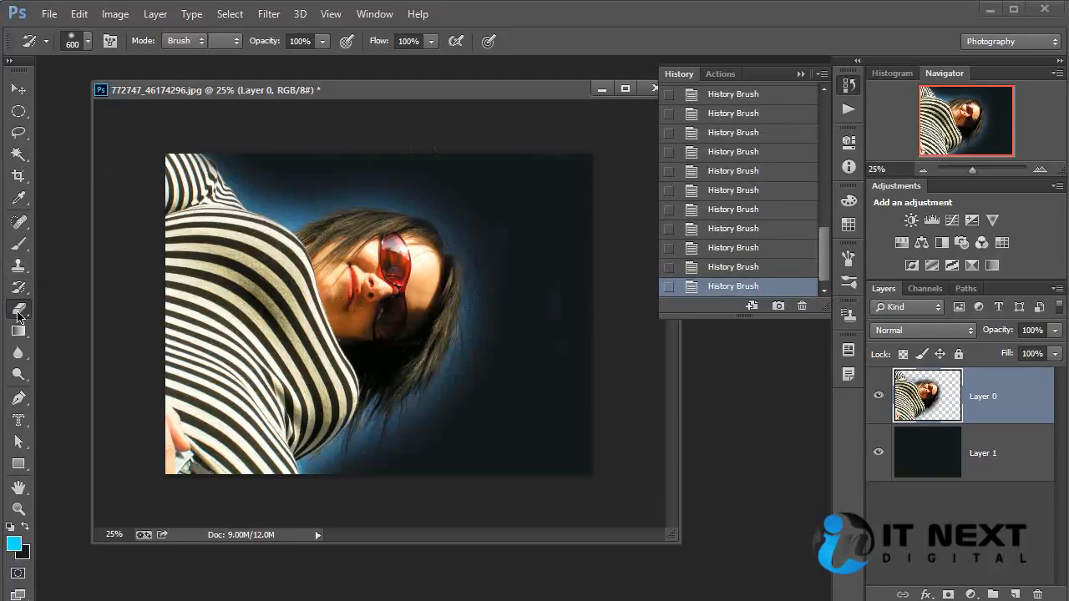
click(93, 323)
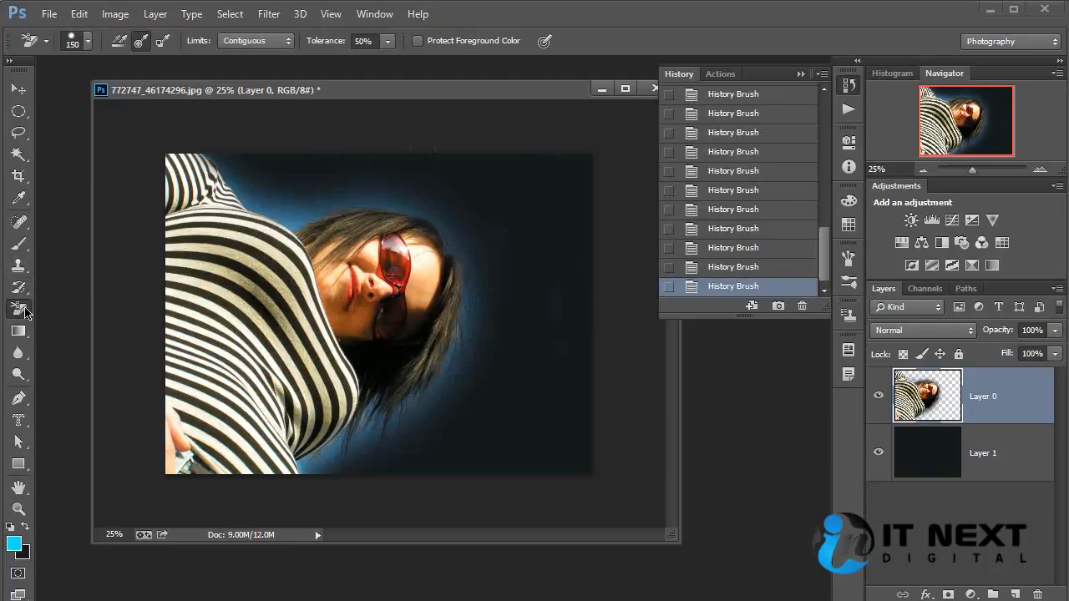
click(19, 309)
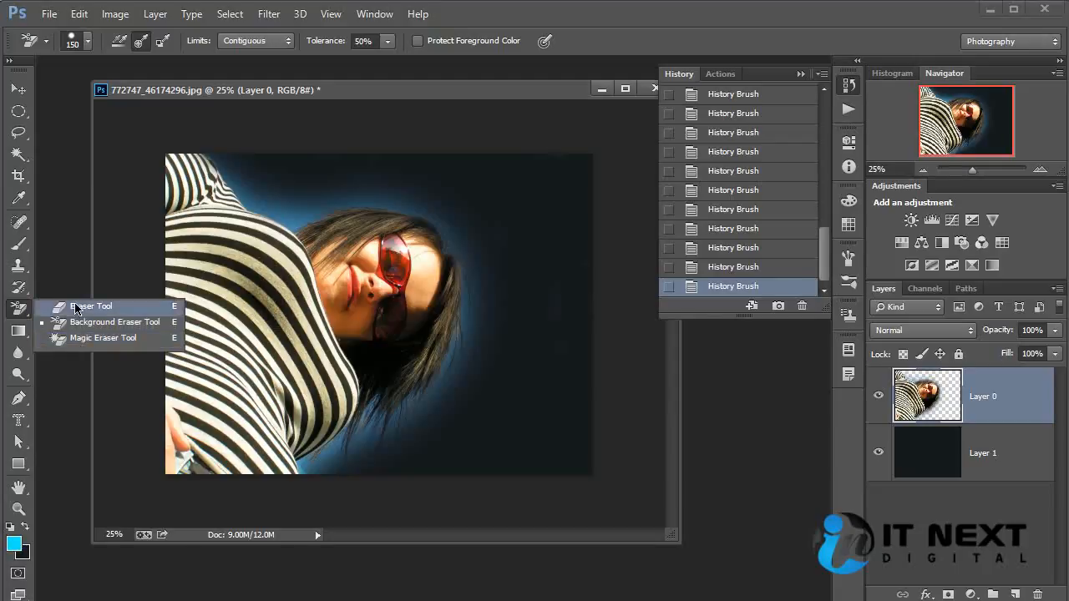
click(86, 306)
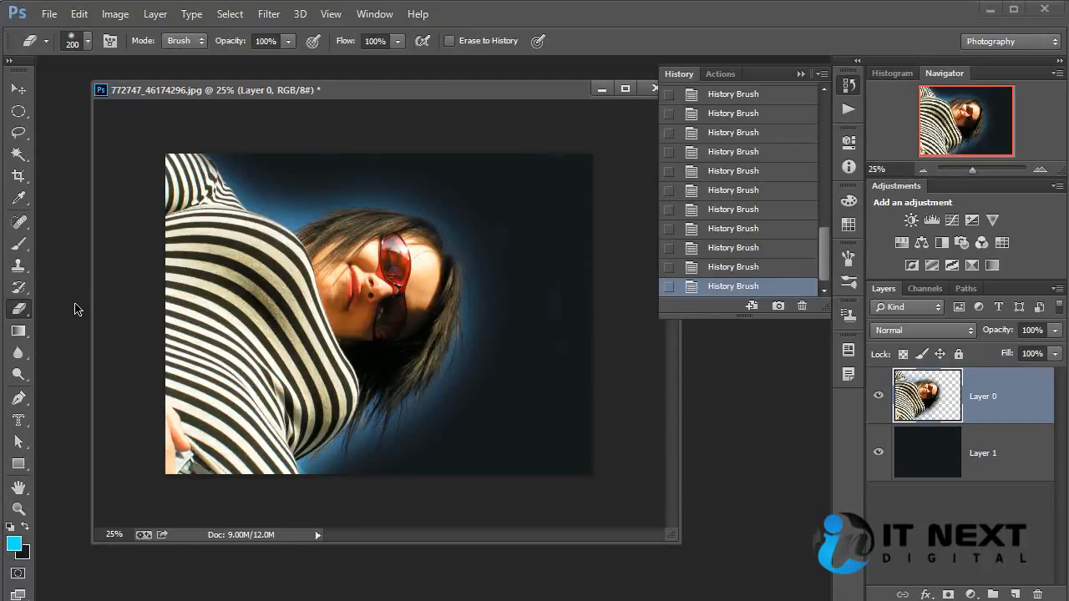